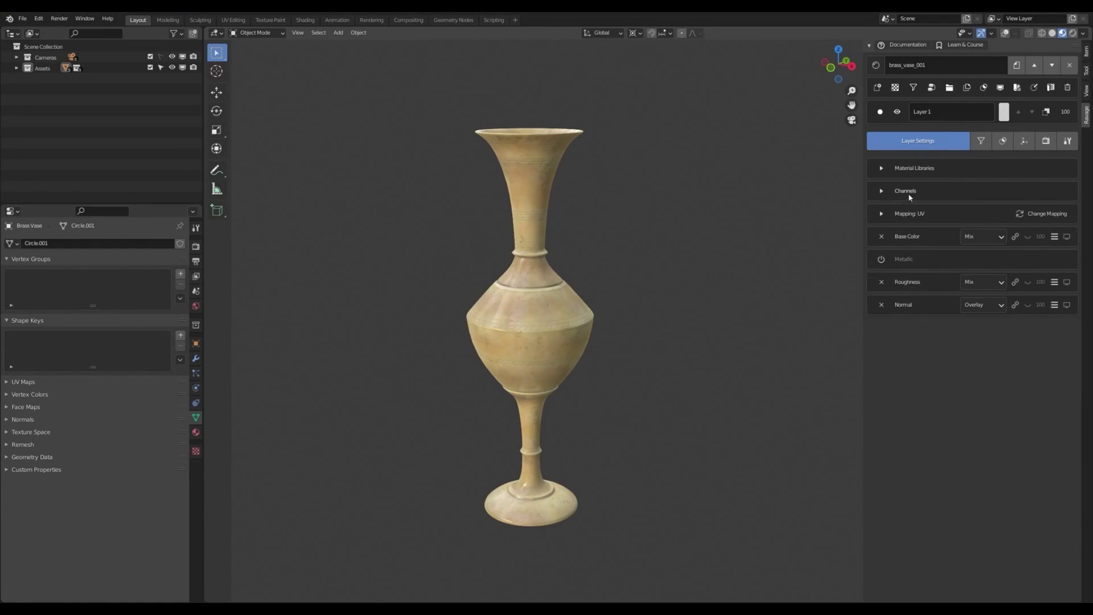
Step: Add a new layer tinted dark purple with a Hue/Saturation/Value filter, masked to a Stripe band
{"action": "left_click", "coordinate": [905, 191]}
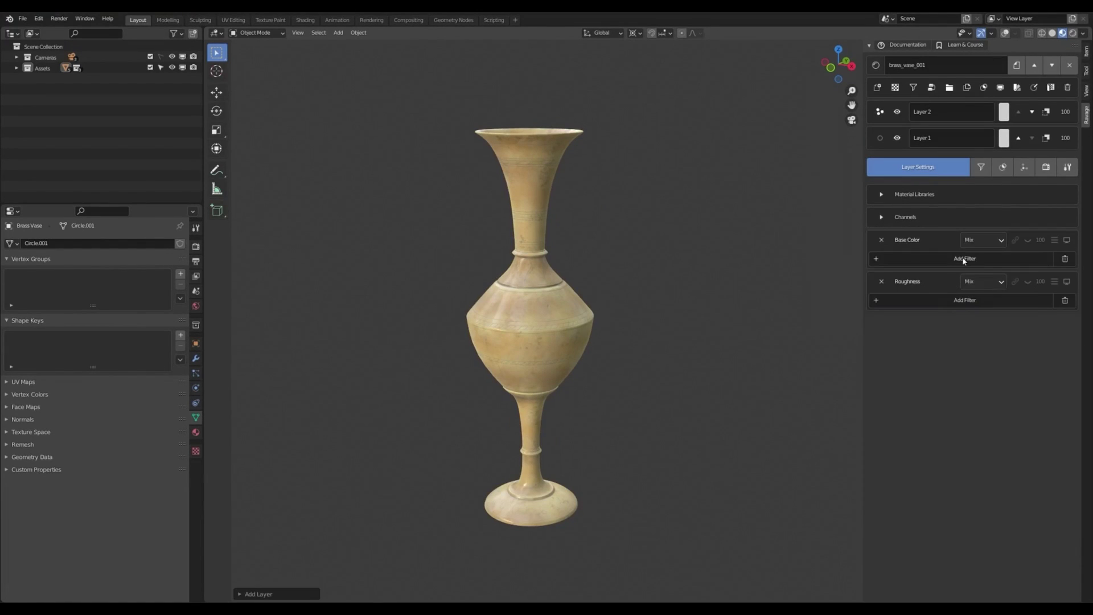
{"action": "left_click", "coordinate": [965, 258]}
{"action": "left_click", "coordinate": [971, 300]}
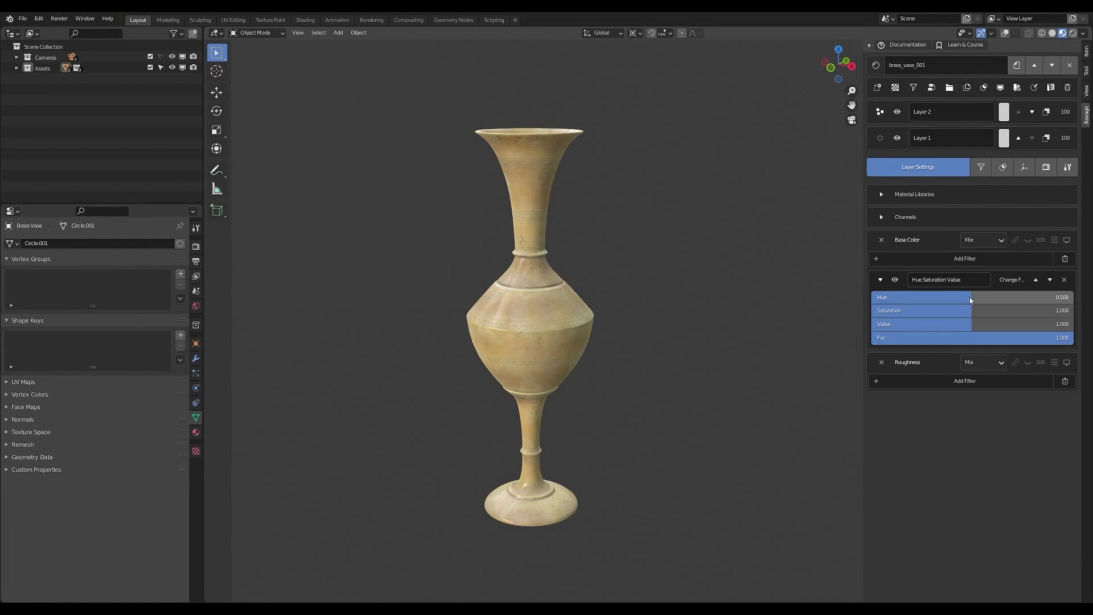
{"action": "left_click_drag", "start_coordinate": [978, 297], "coordinate": [886, 324]}
{"action": "left_click", "coordinate": [1003, 167]}
{"action": "left_click", "coordinate": [968, 214]}
{"action": "left_click", "coordinate": [968, 405]}
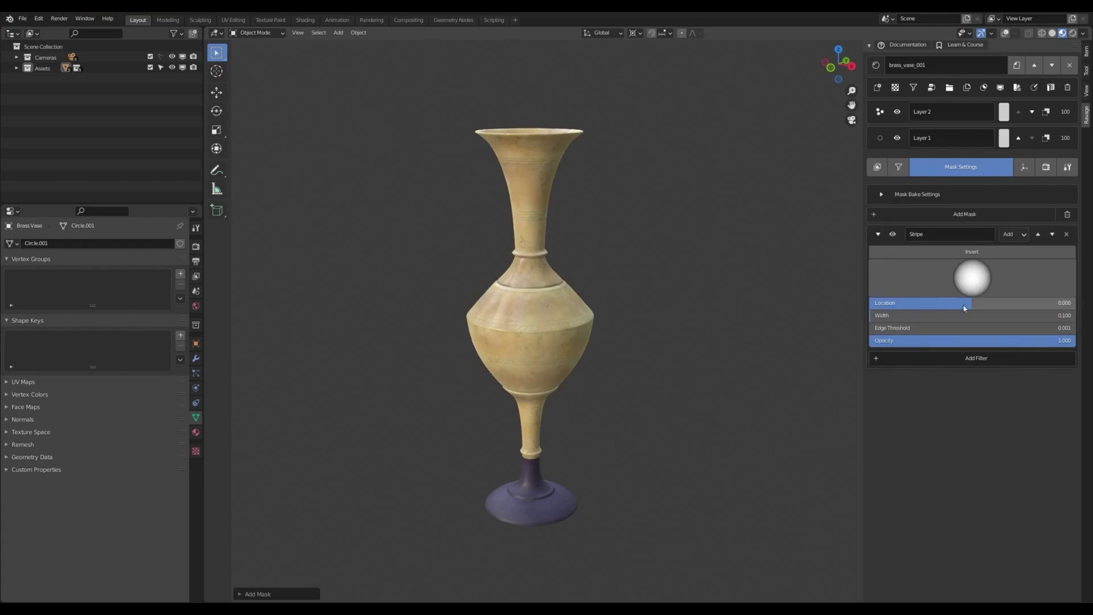
Step: Preview the Bevel bake on the vase
{"action": "left_click", "coordinate": [1046, 167]}
{"action": "left_click", "coordinate": [906, 332]}
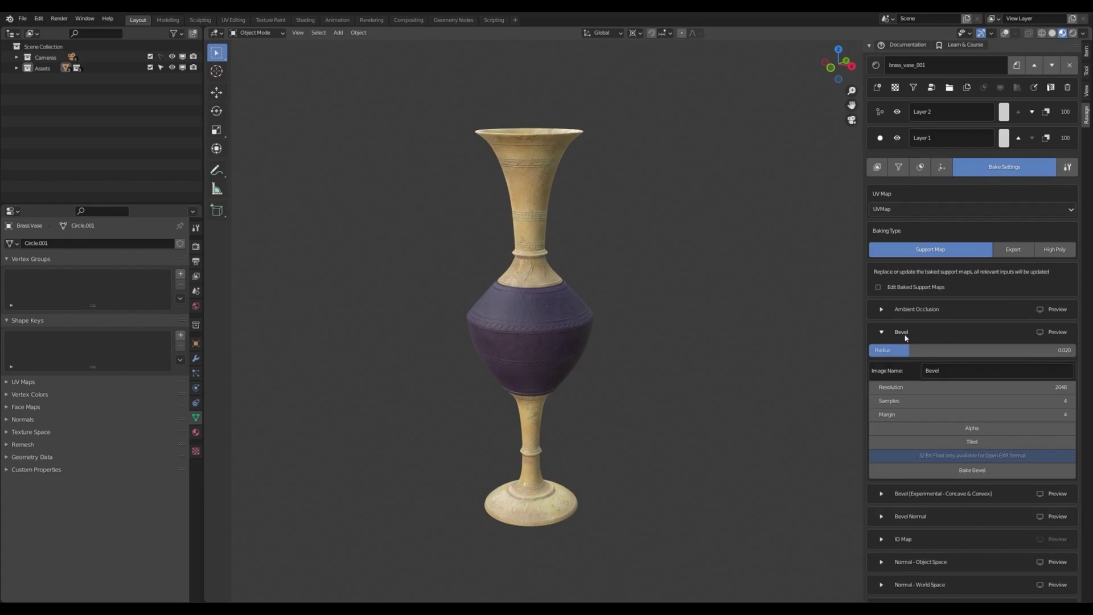
{"action": "left_click", "coordinate": [1052, 332]}
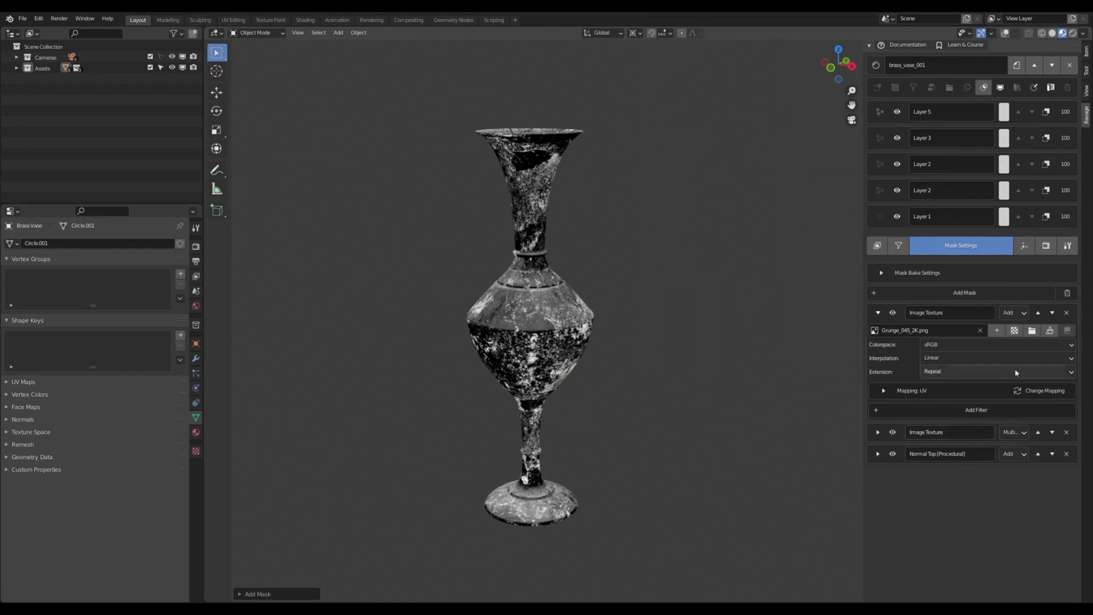
Step: Set the grunge mask's blend mode to Multiply and adjust its mapping
{"action": "left_click", "coordinate": [1017, 315]}
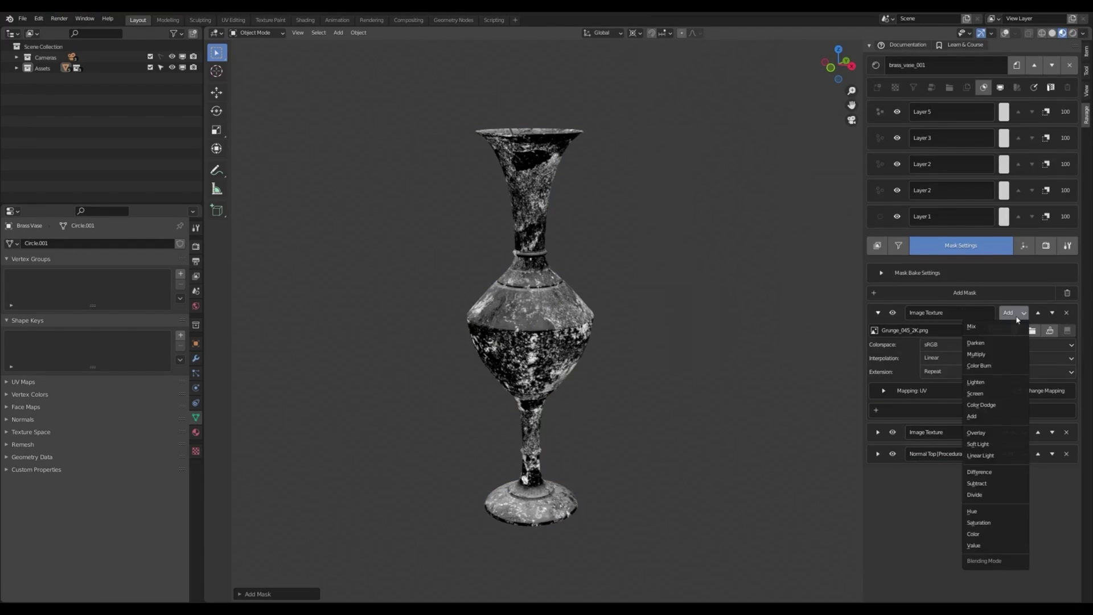
{"action": "left_click", "coordinate": [987, 355]}
{"action": "left_click", "coordinate": [1051, 391]}
{"action": "left_click", "coordinate": [1019, 430]}
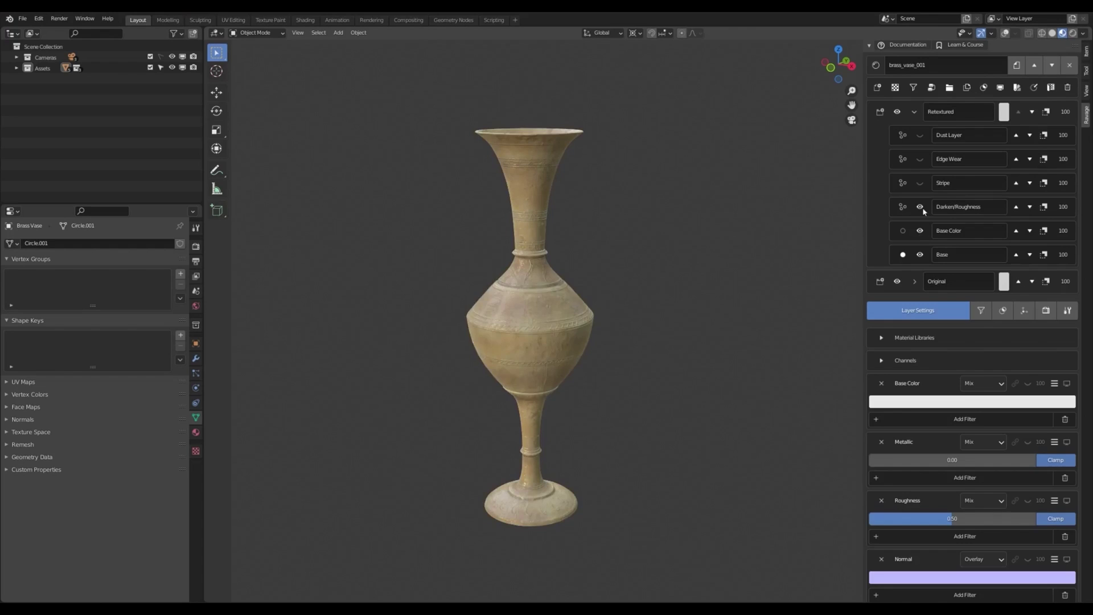
Step: Hide the Darken/Roughness and Base Color layers, then toggle the Retextured group off and on
{"action": "left_click", "coordinate": [920, 207]}
{"action": "left_click", "coordinate": [920, 231]}
{"action": "left_click", "coordinate": [898, 112]}
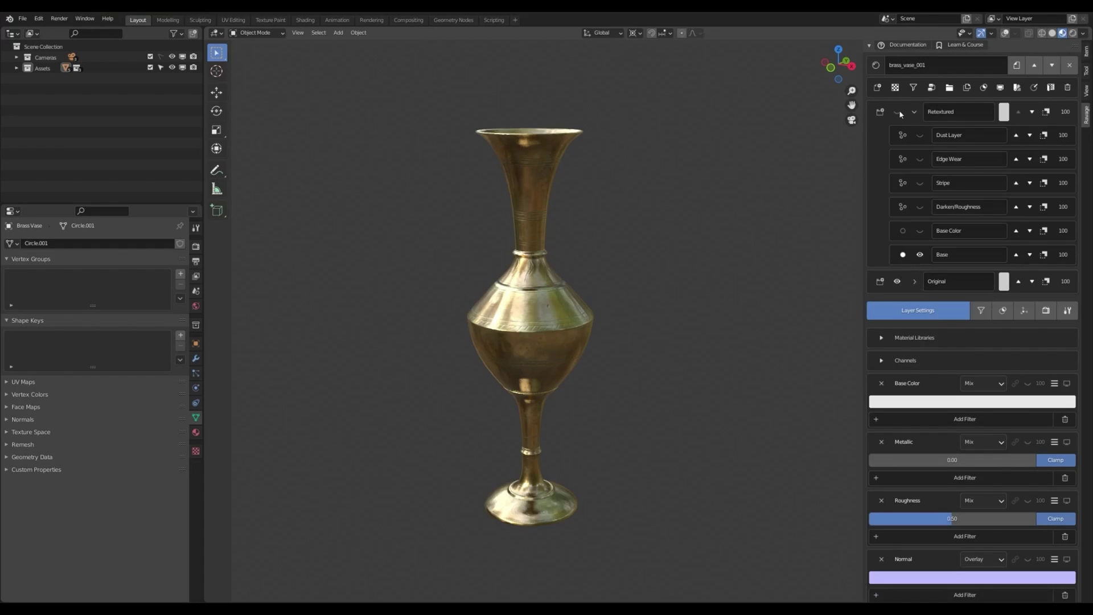
{"action": "left_click", "coordinate": [898, 112]}
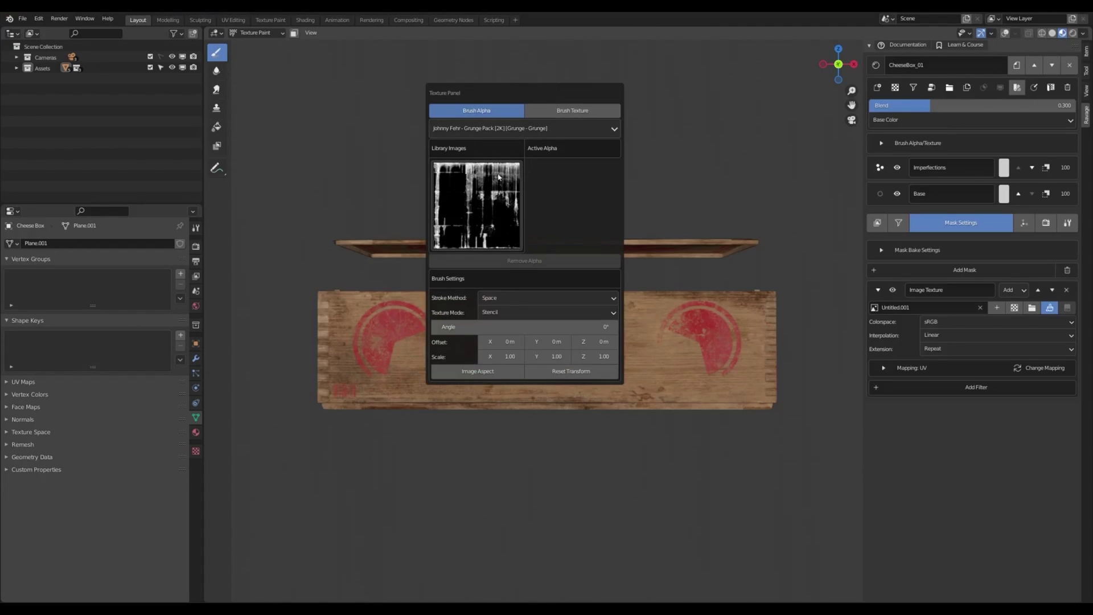
Step: Use a grunge drip alpha as the stencil and light the preview with a dark HDRI
{"action": "left_click", "coordinate": [498, 188]}
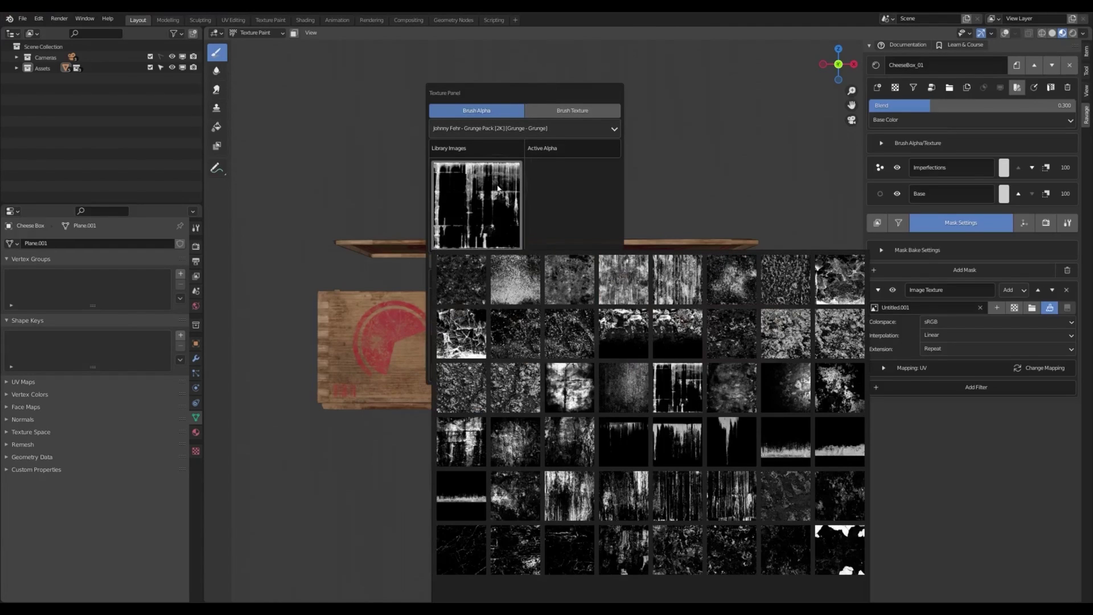
{"action": "left_click", "coordinate": [674, 386]}
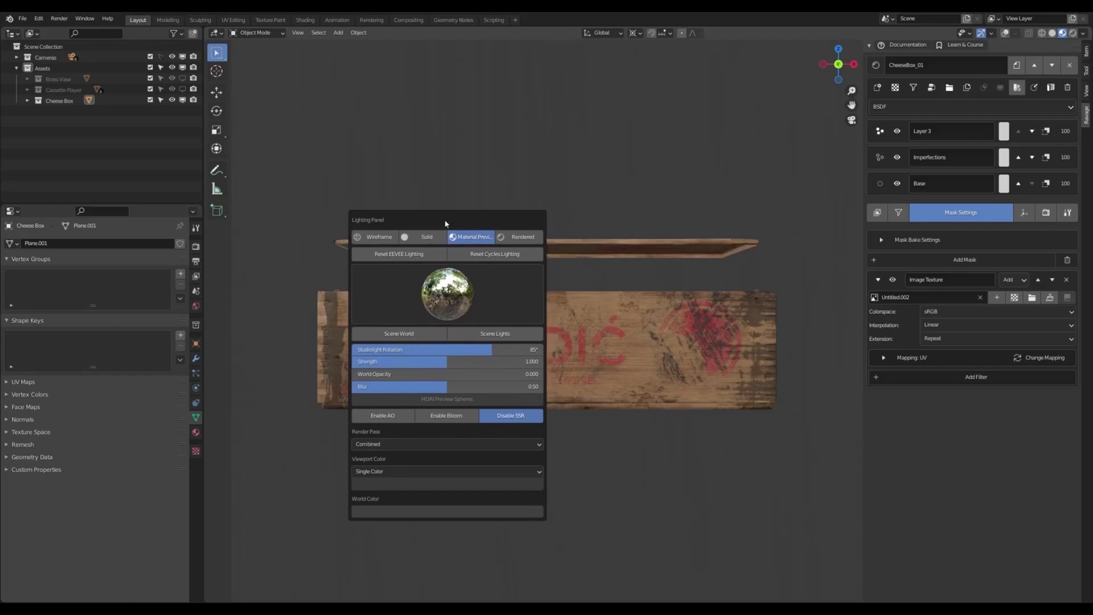
{"action": "left_click", "coordinate": [454, 296]}
{"action": "left_click", "coordinate": [600, 338]}
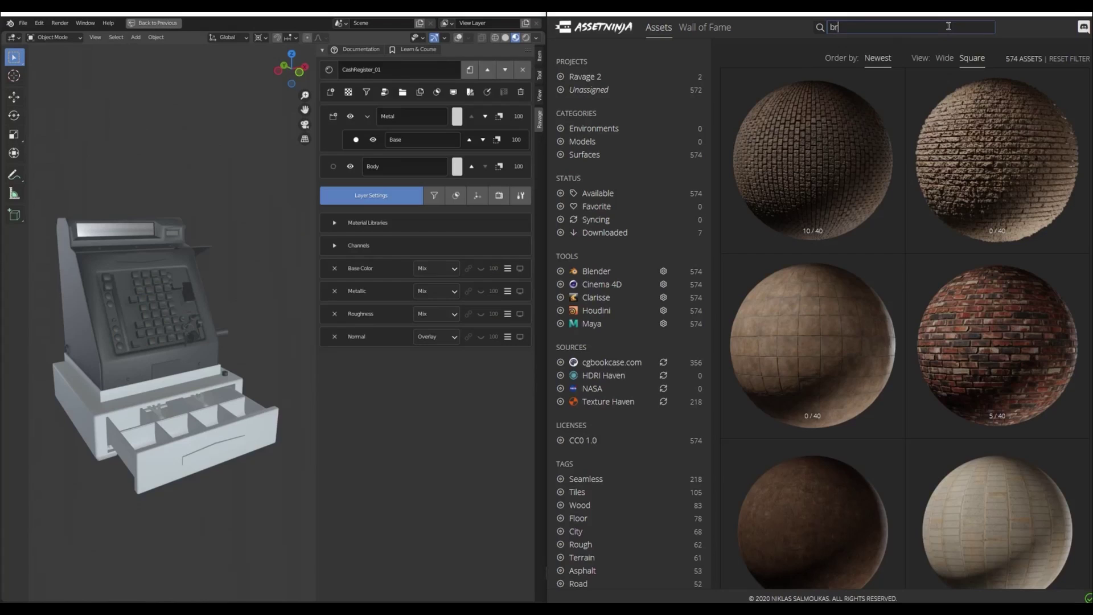
Step: Find the brushed metal material in AssetNinja and export it into Blender
{"action": "type", "text": "al"}
{"action": "left_click", "coordinate": [813, 160]}
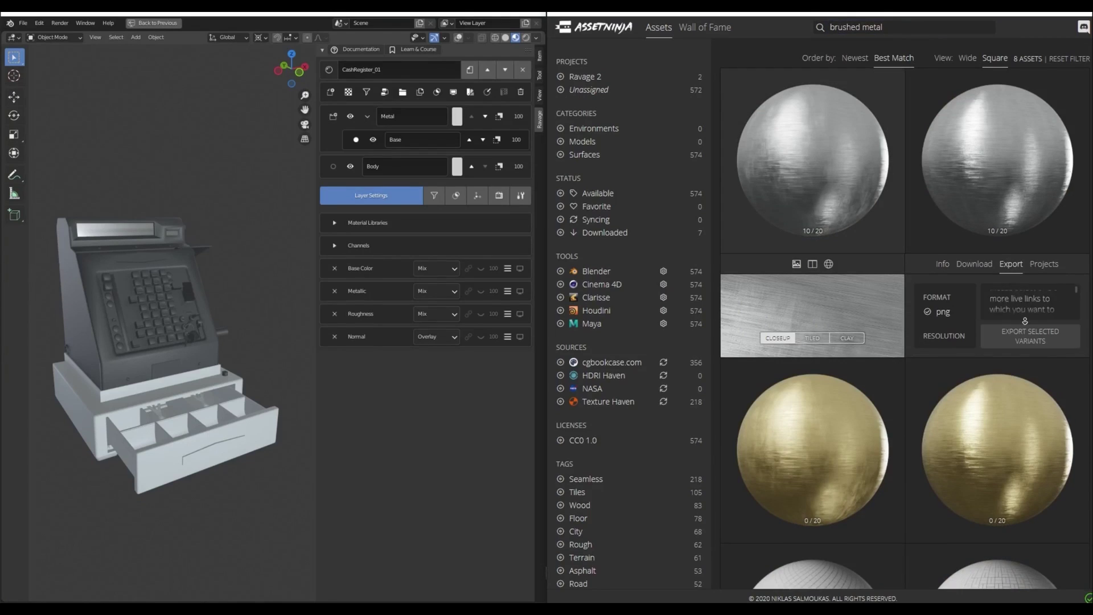
{"action": "left_click", "coordinate": [1012, 337]}
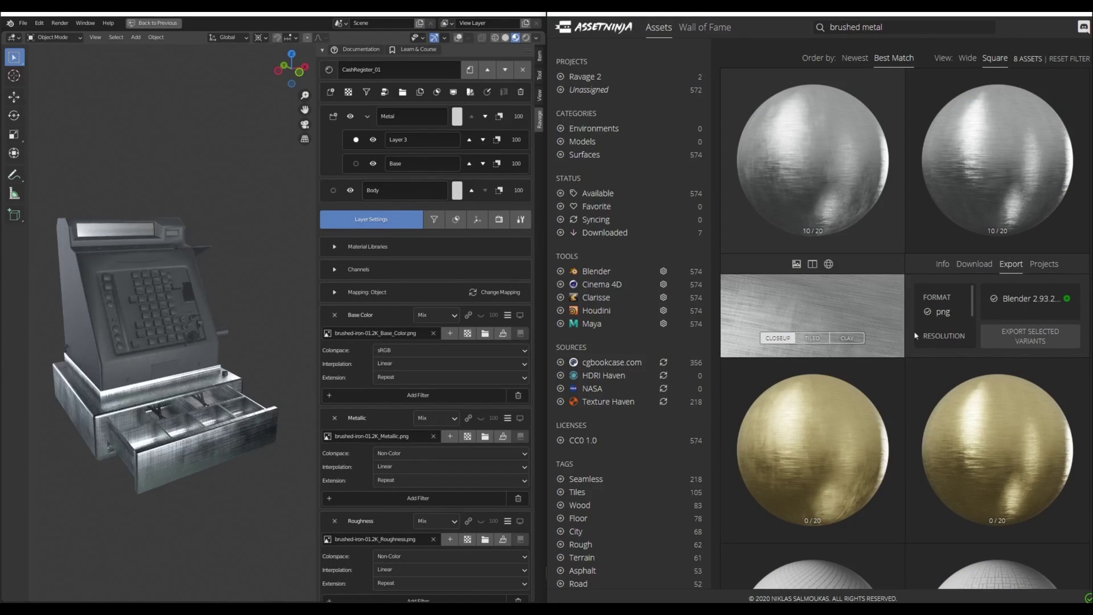
{"action": "scroll", "coordinate": [375, 341], "scroll_direction": "down", "scroll_amount": 5}
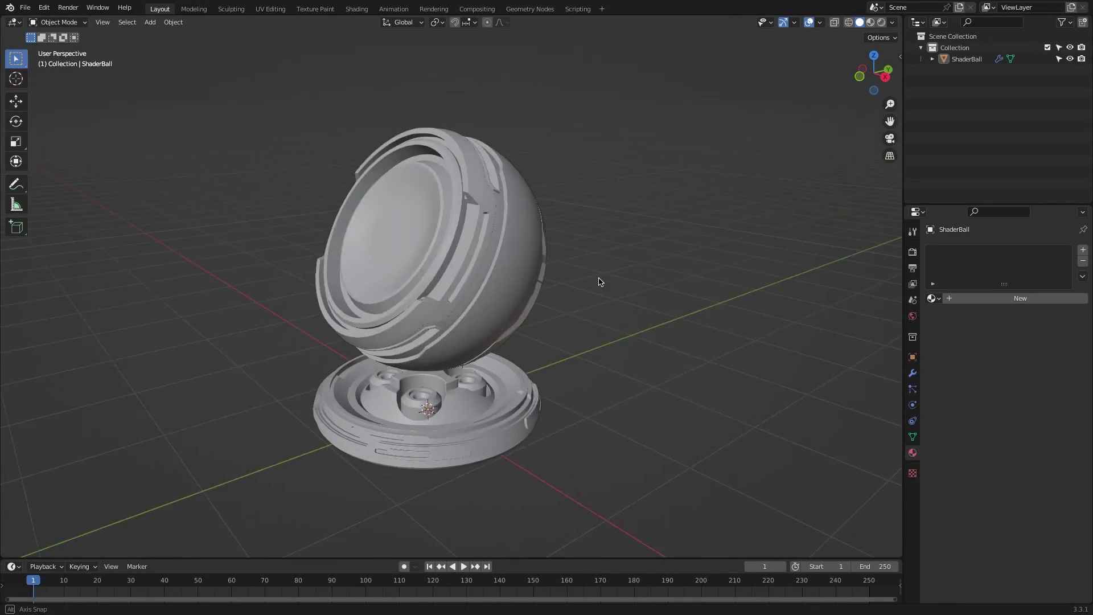
Step: Show the sidebar's Ravage panel and select the shader ball
{"action": "scroll", "coordinate": [599, 282], "scroll_direction": "up", "scroll_amount": 2}
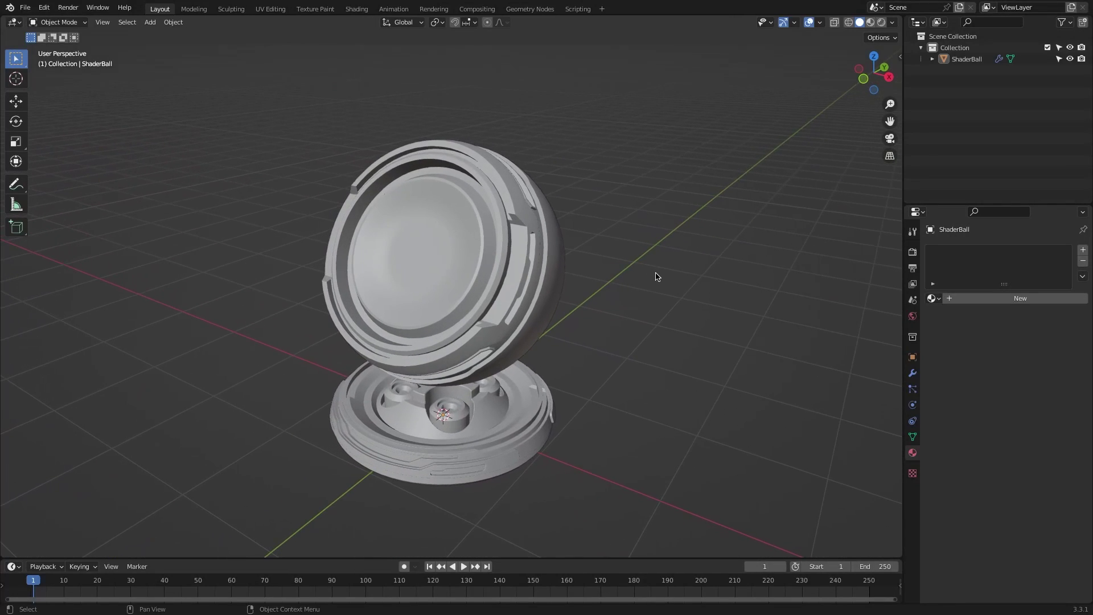
{"action": "key", "text": "n"}
{"action": "left_click", "coordinate": [896, 137]}
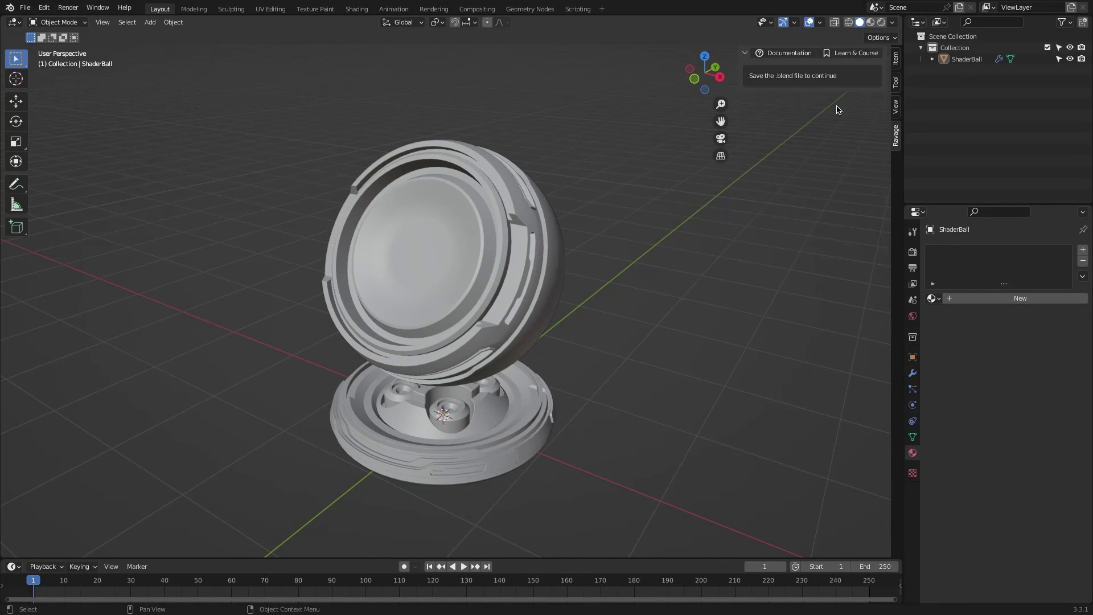
{"action": "left_click", "coordinate": [480, 231]}
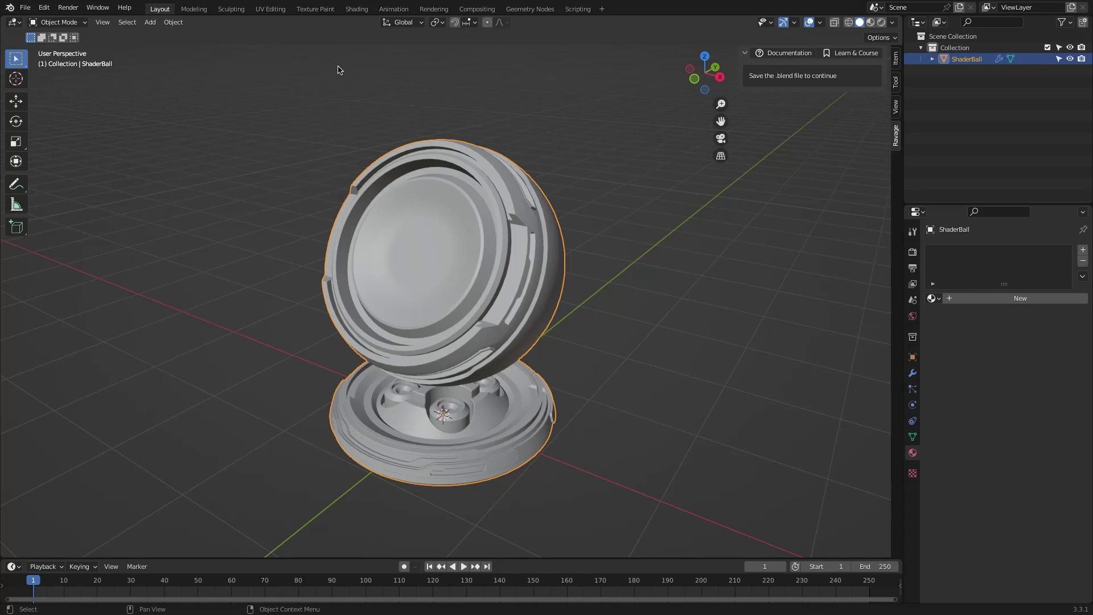
Step: Save the scene as ShaderBall.blend and widen the add-on sidebar
{"action": "left_click", "coordinate": [25, 8]}
{"action": "left_click", "coordinate": [40, 86]}
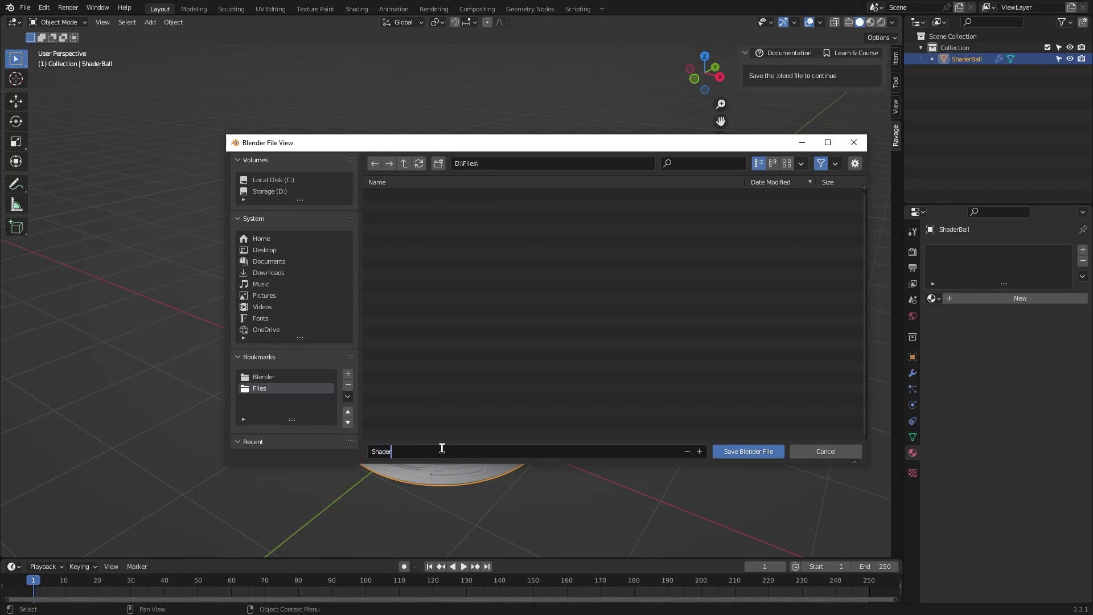
{"action": "key", "text": "Return"}
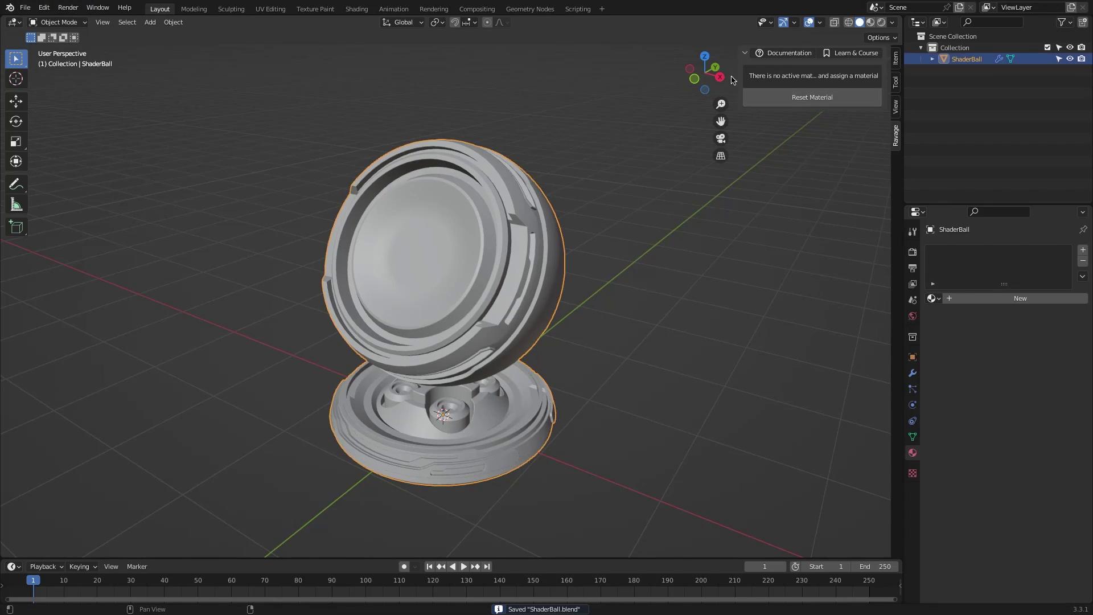
{"action": "left_click_drag", "start_coordinate": [740, 74], "coordinate": [675, 74]}
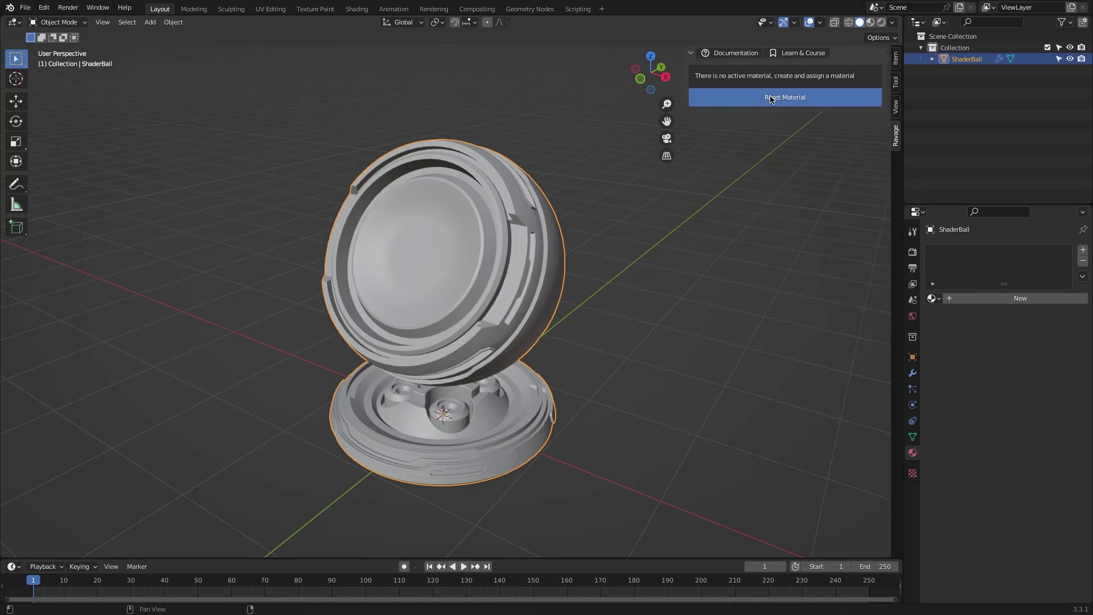
{"action": "left_click", "coordinate": [790, 97]}
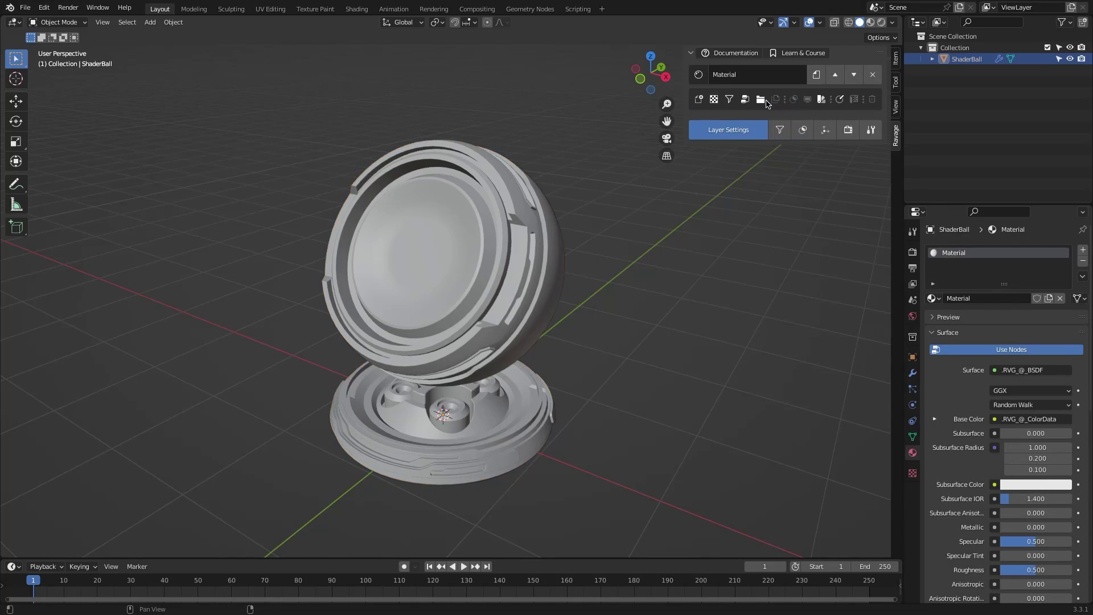
{"action": "left_click", "coordinate": [700, 101]}
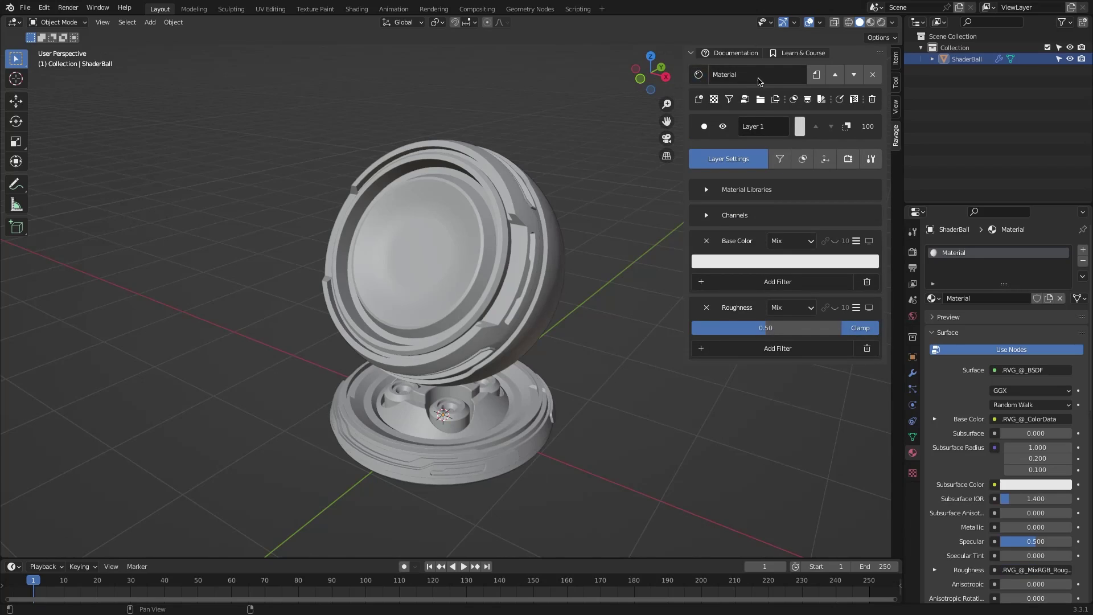
{"action": "left_click", "coordinate": [814, 78]}
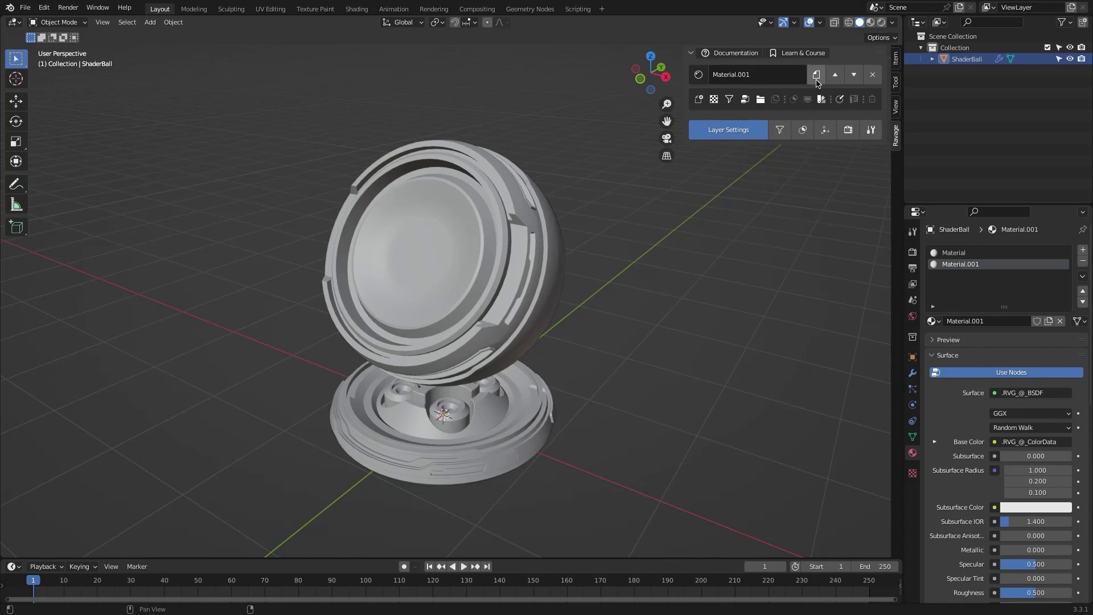
{"action": "left_click", "coordinate": [854, 76]}
{"action": "left_click", "coordinate": [835, 74]}
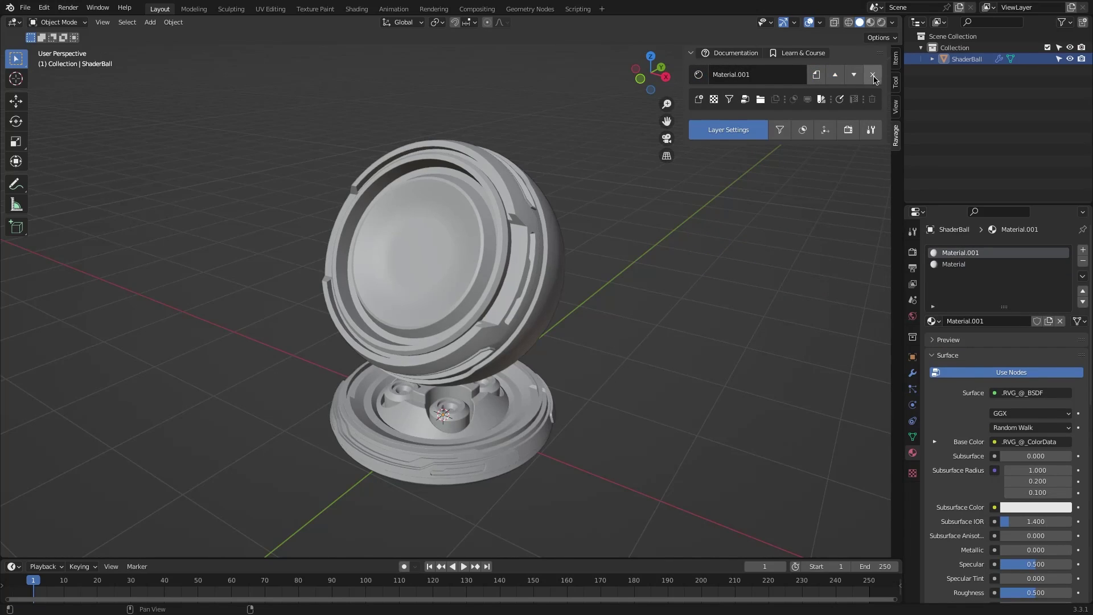
{"action": "left_click", "coordinate": [850, 78]}
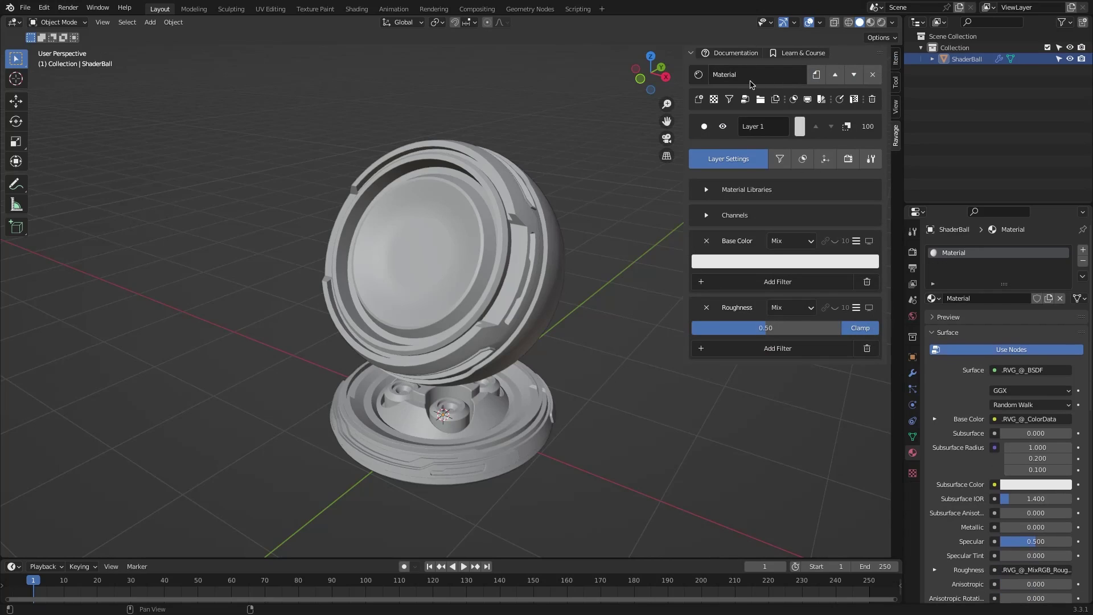
Step: Add and delete a layer, then add a folder and move Layer 3 into it
{"action": "left_click", "coordinate": [700, 100]}
{"action": "left_click", "coordinate": [873, 101]}
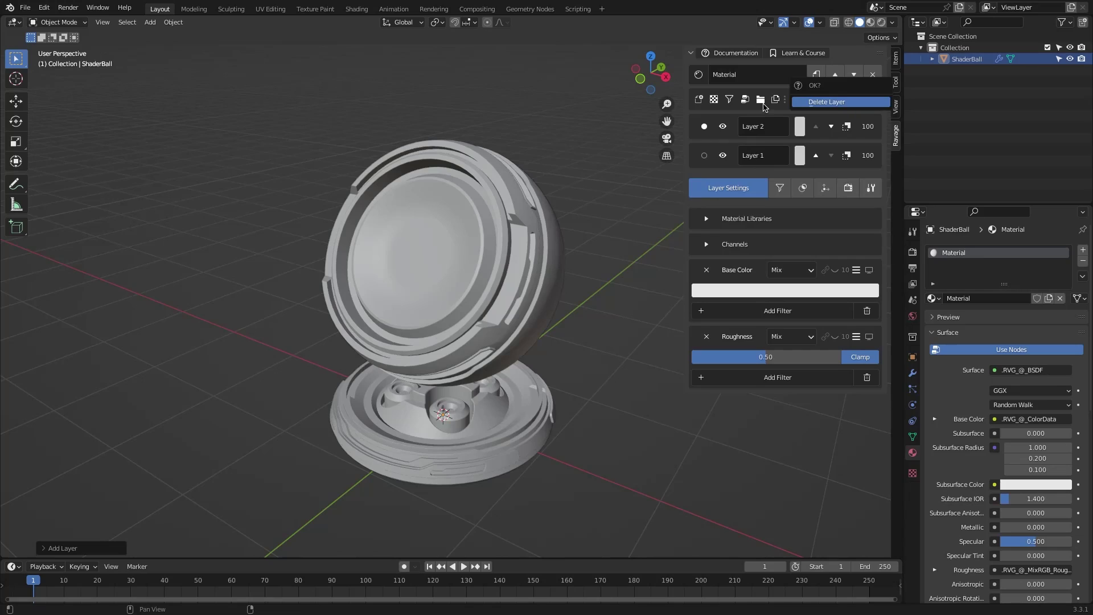
{"action": "left_click", "coordinate": [814, 101]}
{"action": "left_click", "coordinate": [761, 101]}
{"action": "left_click", "coordinate": [699, 100]}
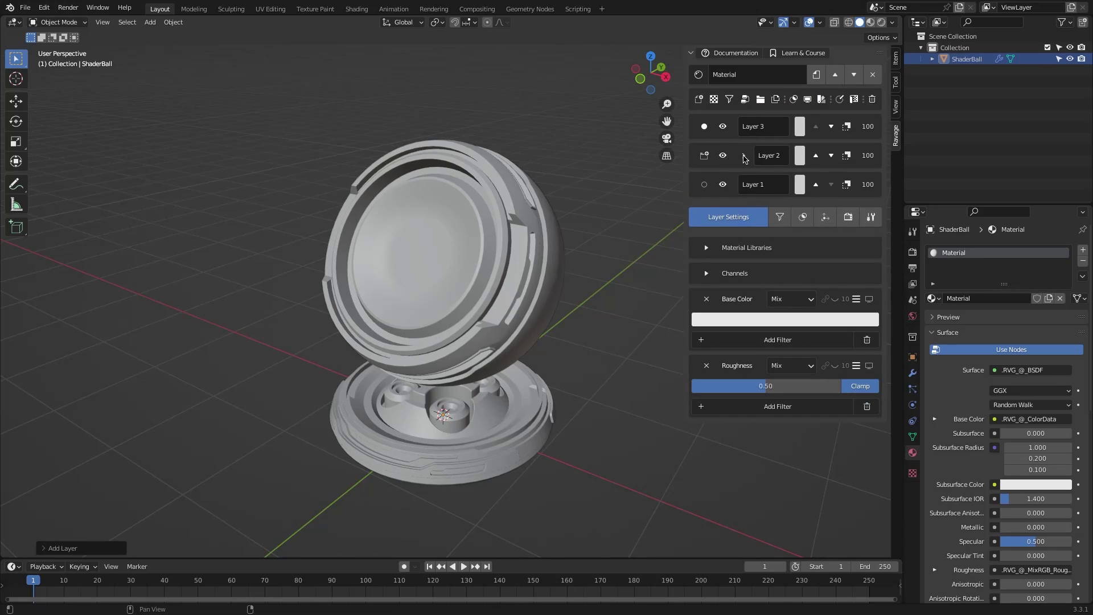
{"action": "left_click", "coordinate": [831, 127]}
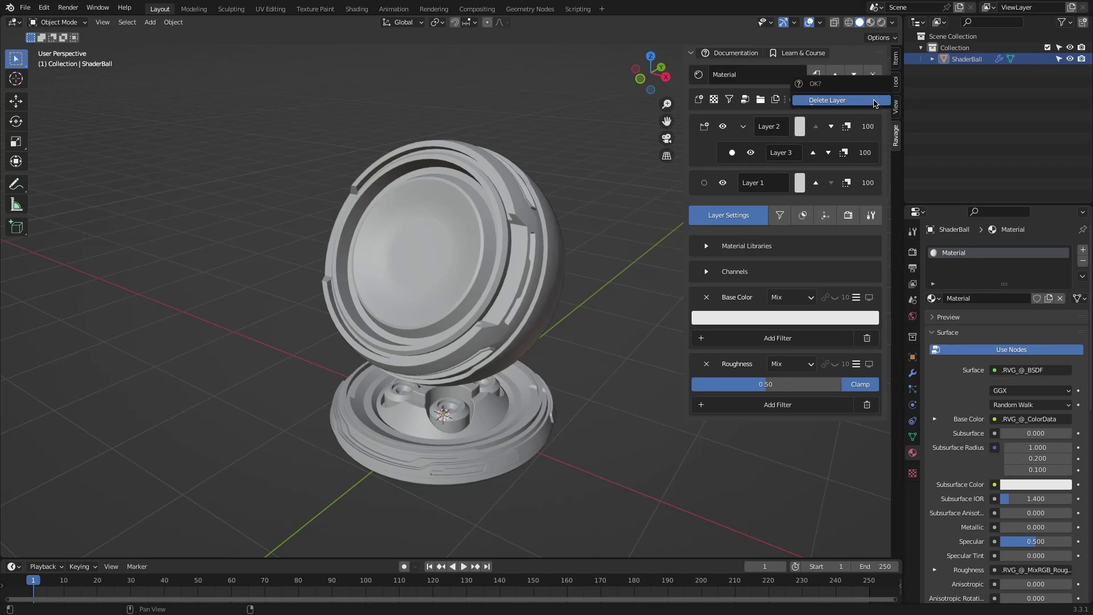
Step: Delete Layer 3, the extra layers and the Layer 2 folder, leaving only Layer 1
{"action": "left_click", "coordinate": [875, 102]}
{"action": "left_click", "coordinate": [875, 101]}
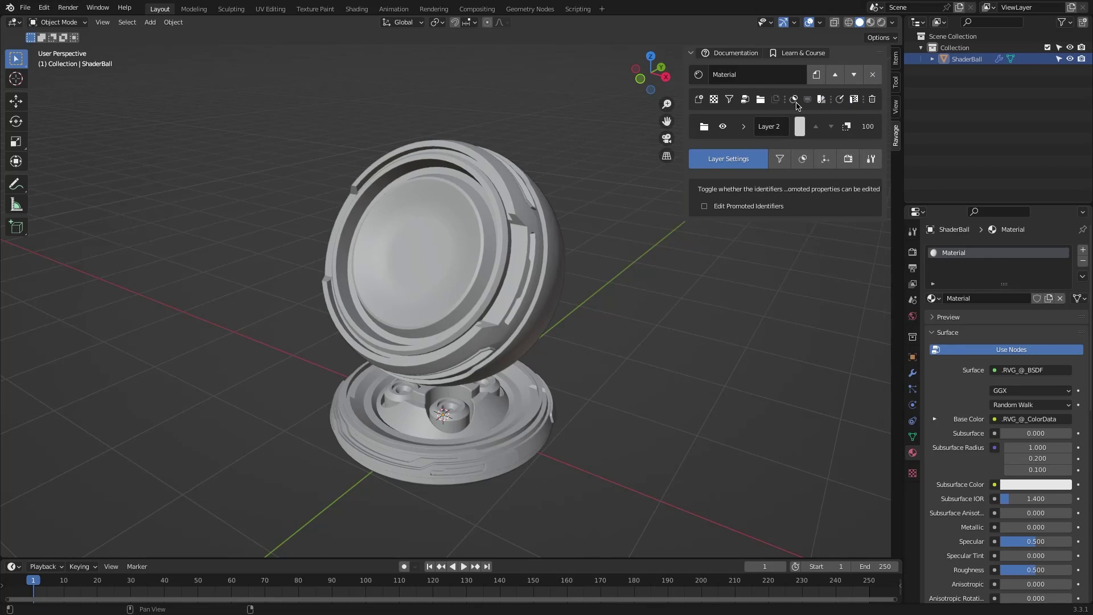
{"action": "left_click", "coordinate": [746, 101]}
{"action": "left_click", "coordinate": [873, 101]}
{"action": "left_click", "coordinate": [812, 101]}
Step: Toggle the library and channel lists, then step through Filter, Mask and Vector to Bake Settings
{"action": "left_click", "coordinate": [706, 189]}
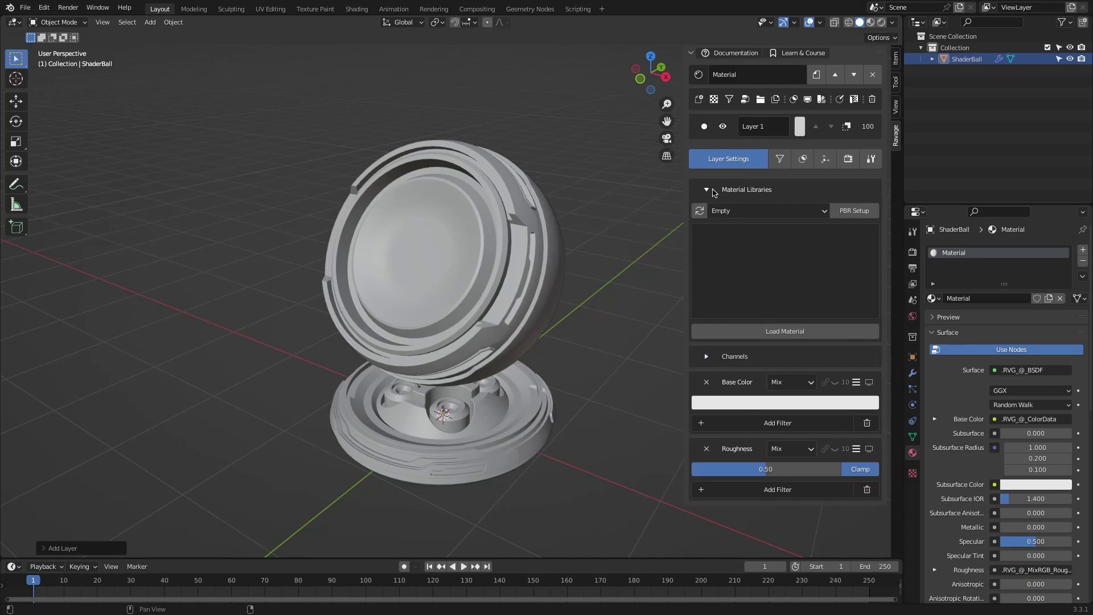
{"action": "left_click", "coordinate": [706, 189]}
{"action": "left_click", "coordinate": [707, 216]}
{"action": "left_click", "coordinate": [707, 215]}
{"action": "left_click", "coordinate": [780, 161]}
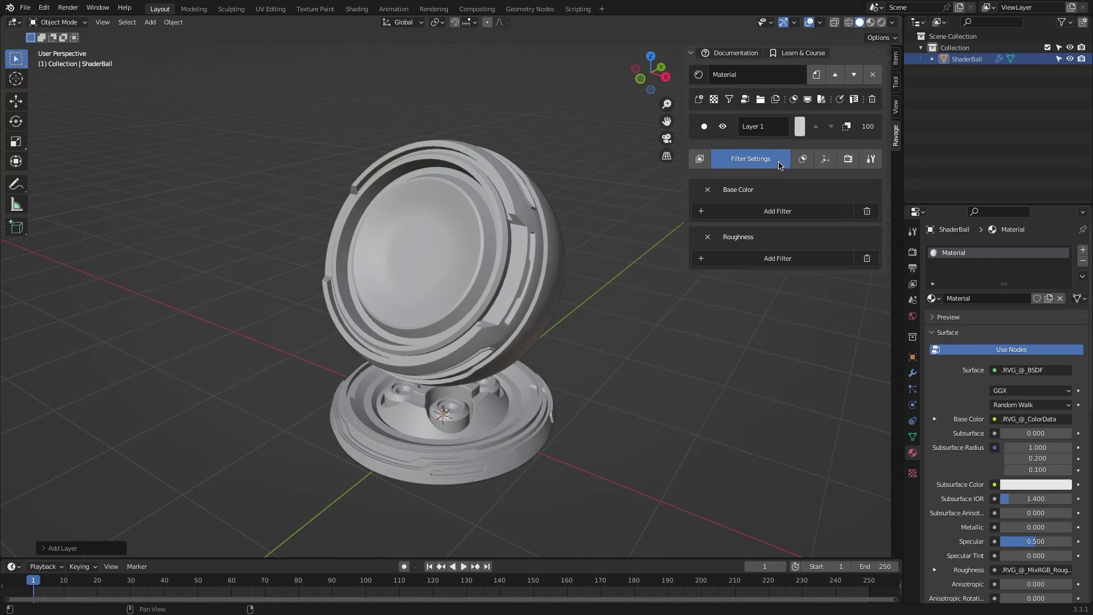
{"action": "left_click", "coordinate": [809, 162]}
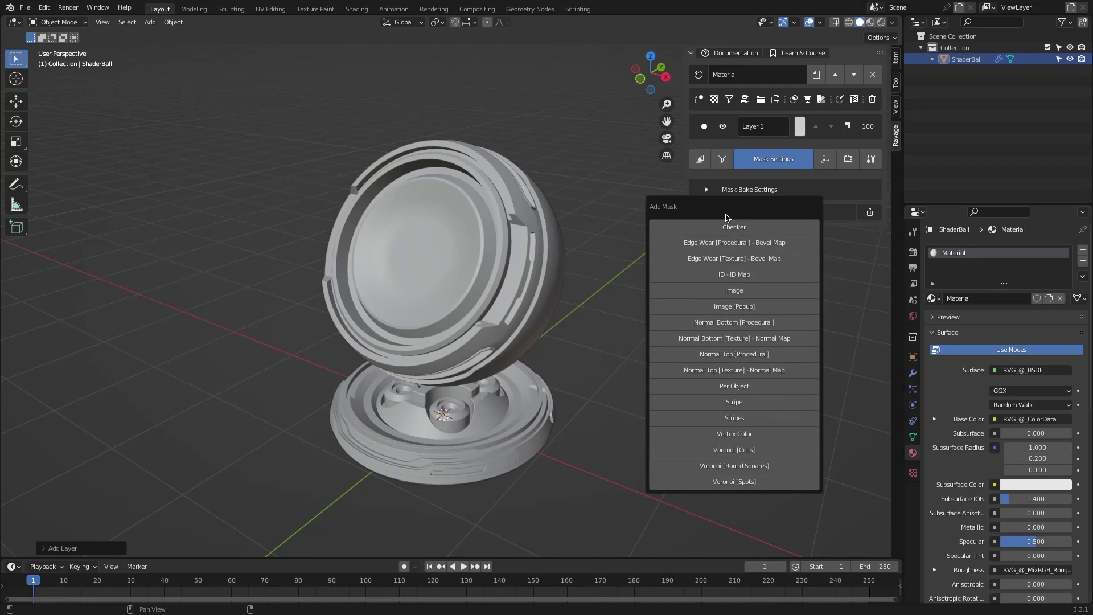
{"action": "left_click", "coordinate": [827, 159]}
{"action": "left_click", "coordinate": [847, 160]}
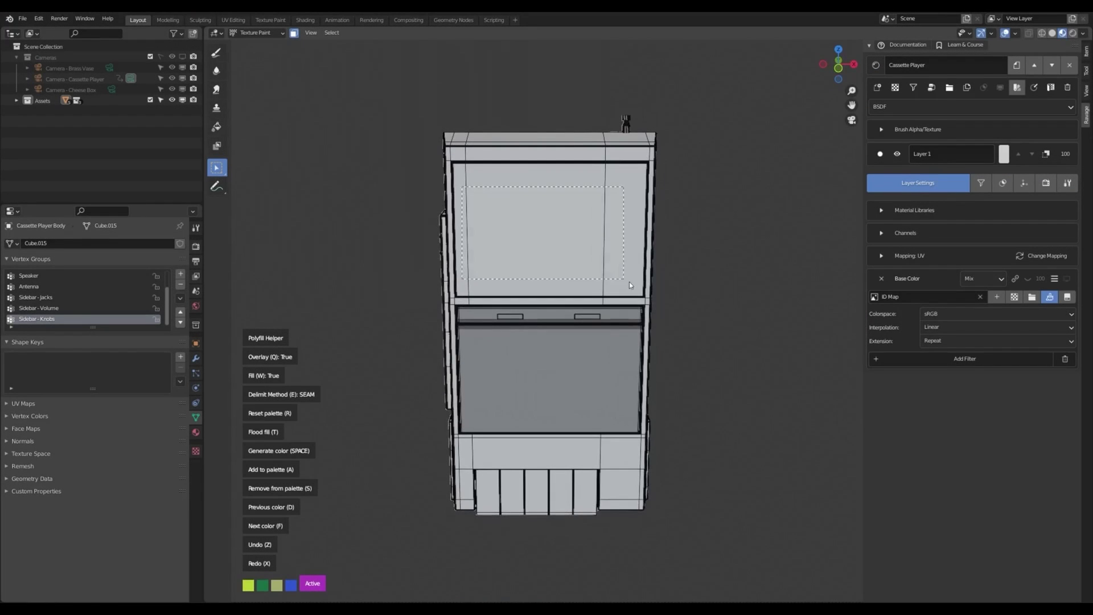
Step: Flood fill the upper screen panel purple and the top band blue, then leave the fill helper
{"action": "left_click", "coordinate": [631, 285]}
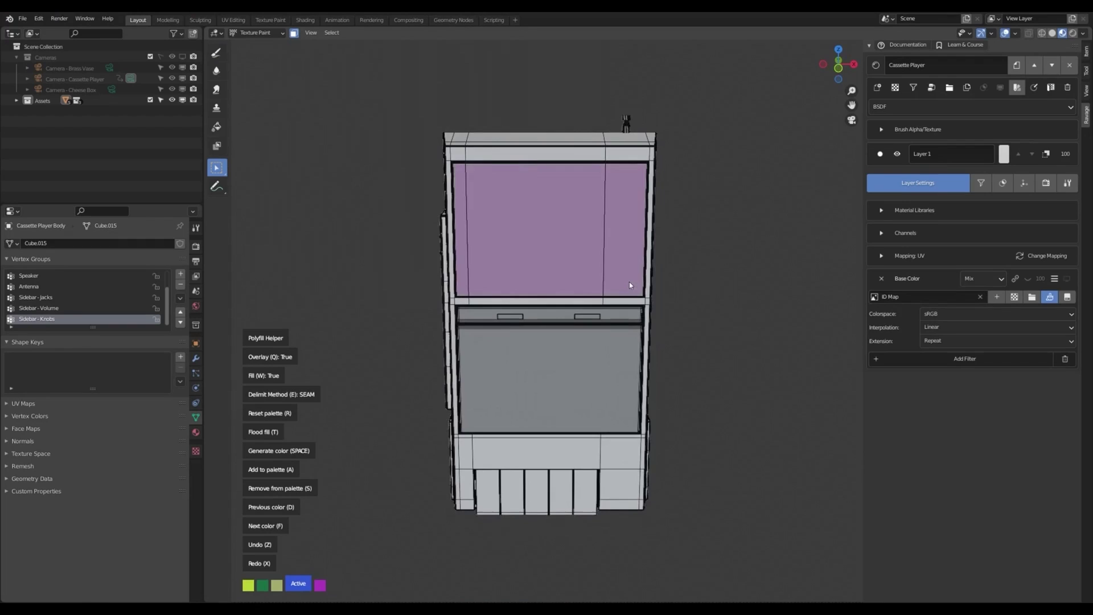
{"action": "middle_click_drag", "start_coordinate": [629, 281], "coordinate": [592, 546]}
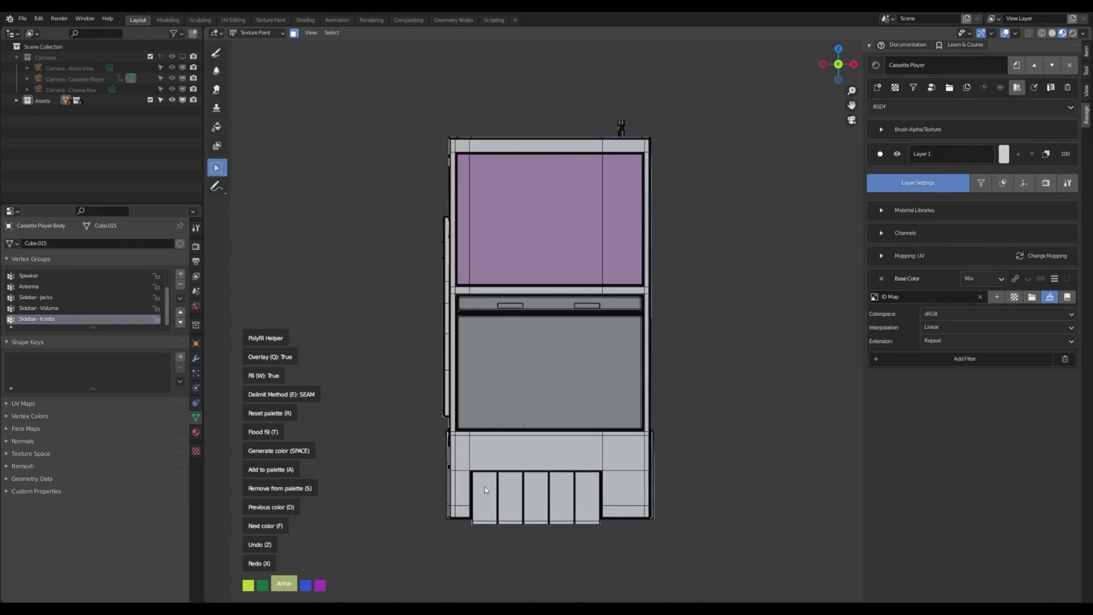
{"action": "key", "text": "Escape"}
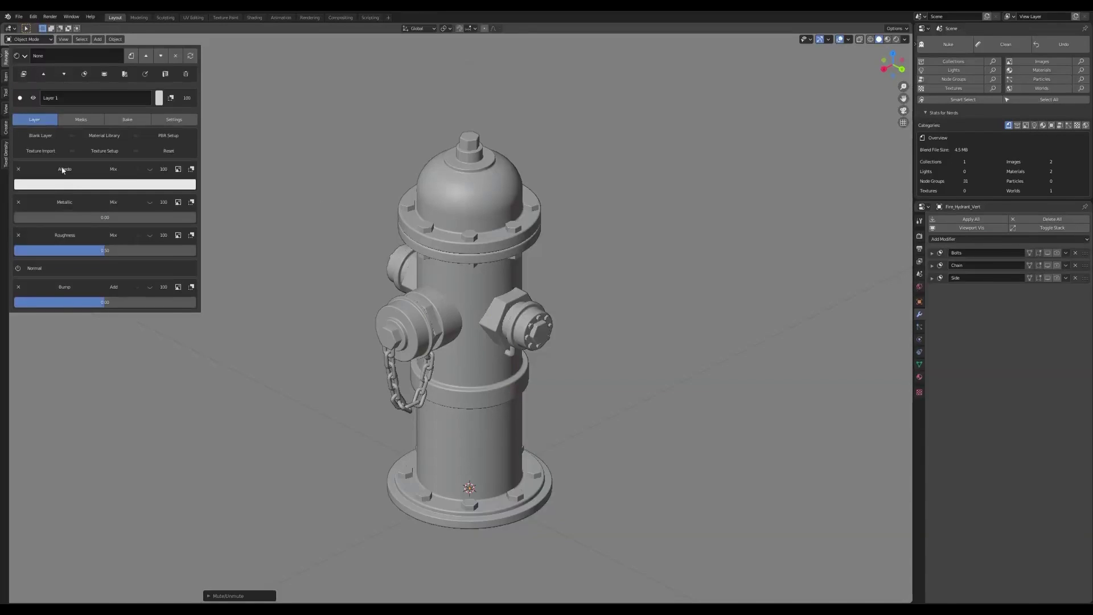
Step: Apply the painted metal material from the Metal library and choose a mapping projection type
{"action": "left_click", "coordinate": [75, 154]}
{"action": "left_click", "coordinate": [44, 224]}
{"action": "left_click", "coordinate": [95, 202]}
{"action": "left_click", "coordinate": [130, 357]}
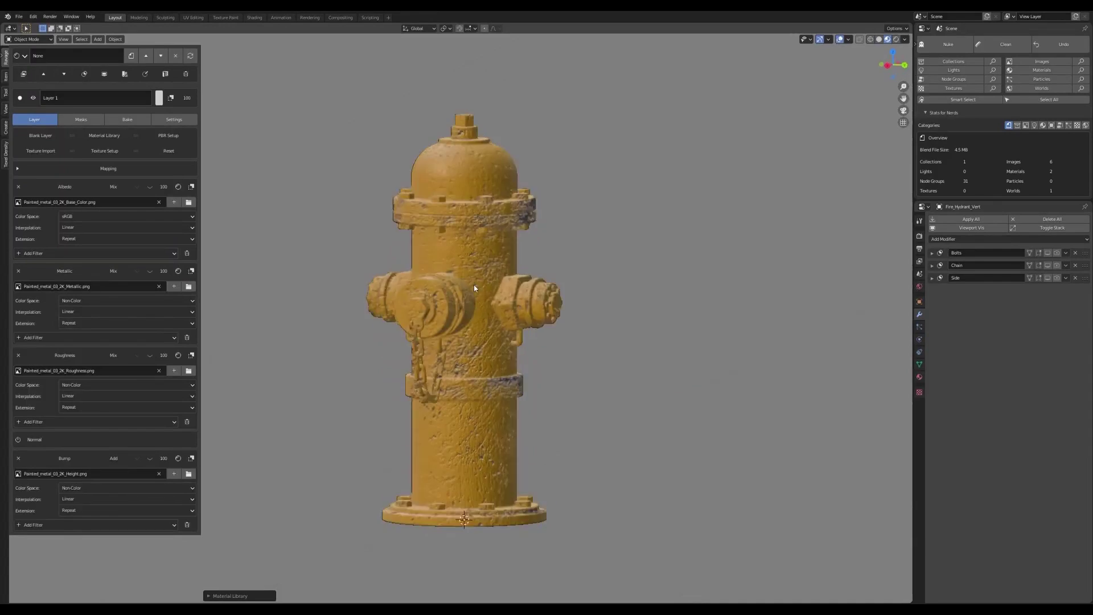
{"action": "left_click", "coordinate": [17, 169]}
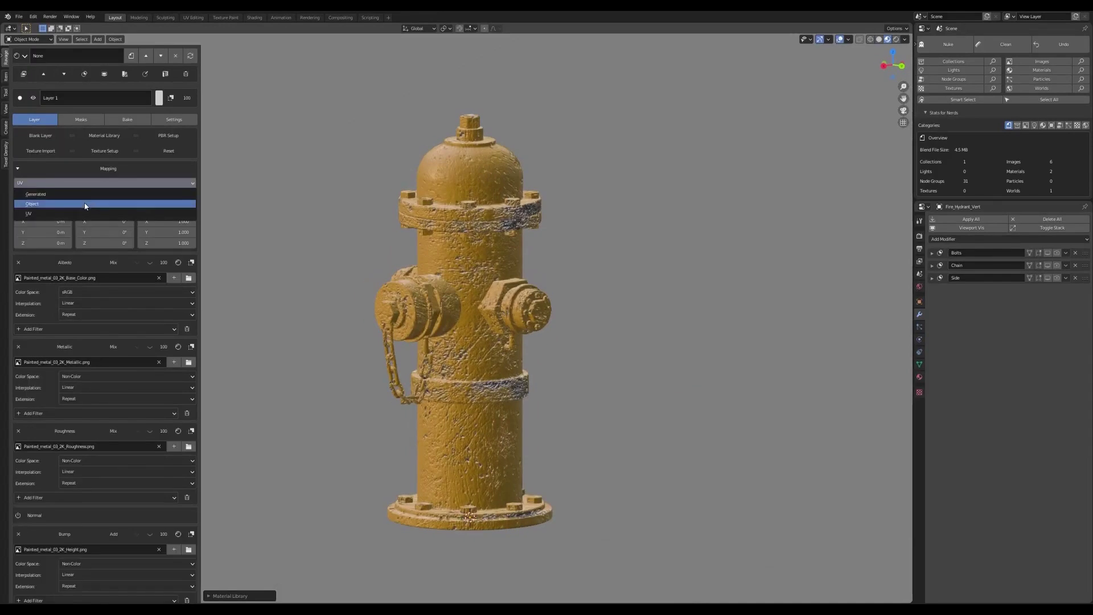
{"action": "left_click", "coordinate": [65, 278]}
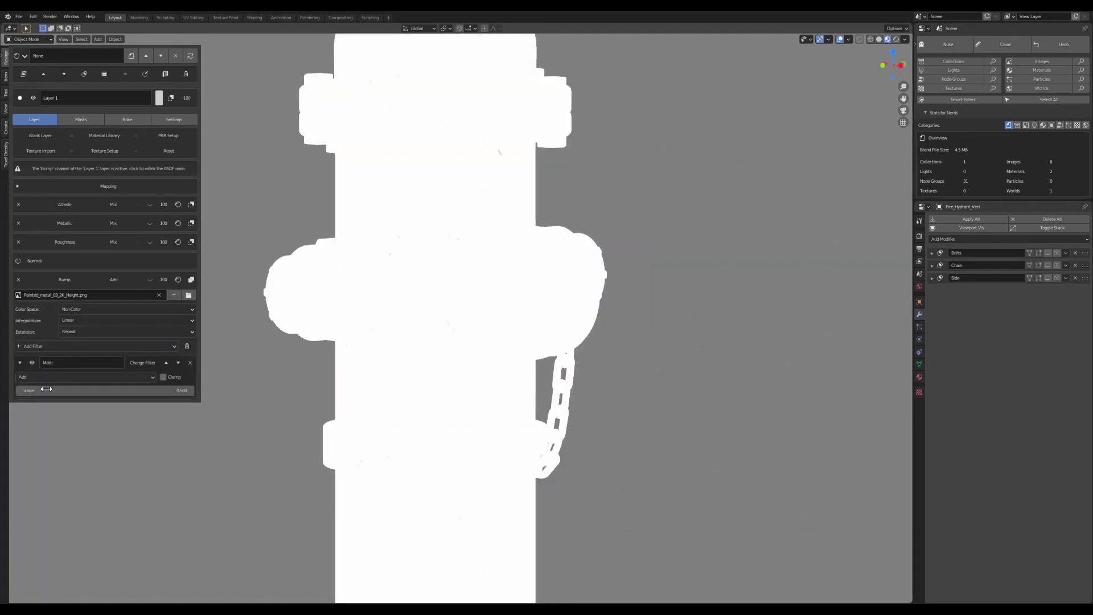
Step: Add a Math filter to Bump with value 0.5 and the Subtract operation
{"action": "left_click", "coordinate": [78, 390]}
{"action": "type", "text": "0.5"}
{"action": "left_click_drag", "start_coordinate": [154, 401], "coordinate": [171, 403]}
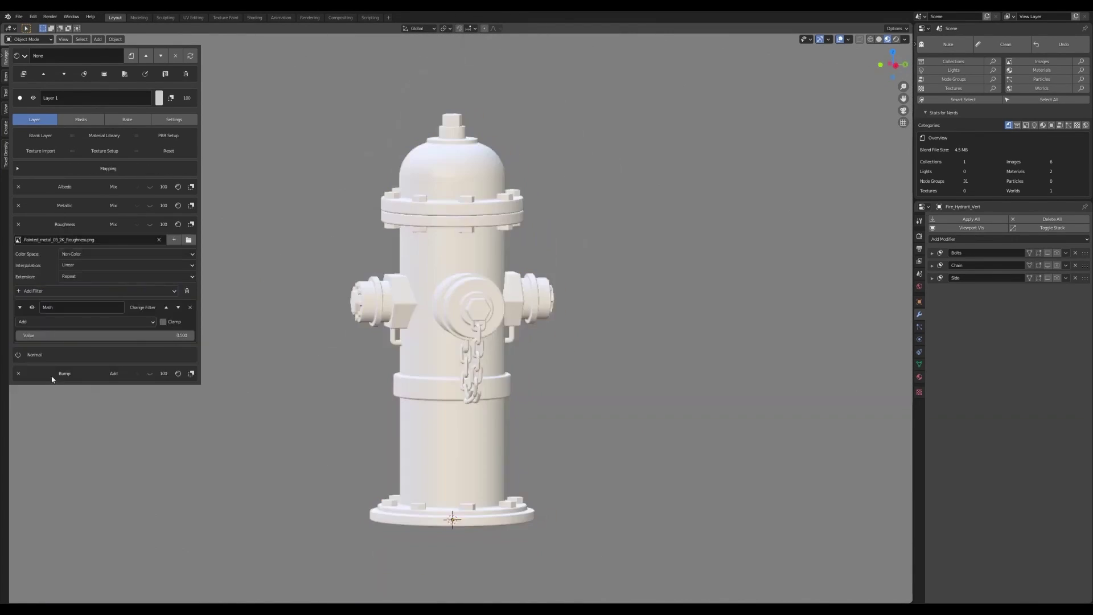
{"action": "mouse_move", "coordinate": [77, 337]}
{"action": "left_mouse_down"}
{"action": "mouse_move", "coordinate": [128, 335]}
{"action": "mouse_move", "coordinate": [108, 334]}
{"action": "left_mouse_up"}
{"action": "left_click", "coordinate": [85, 321]}
{"action": "left_click", "coordinate": [40, 353]}
Step: Remap the Albedo colour to red and add a new Layer 2 on top
{"action": "left_click", "coordinate": [63, 187]}
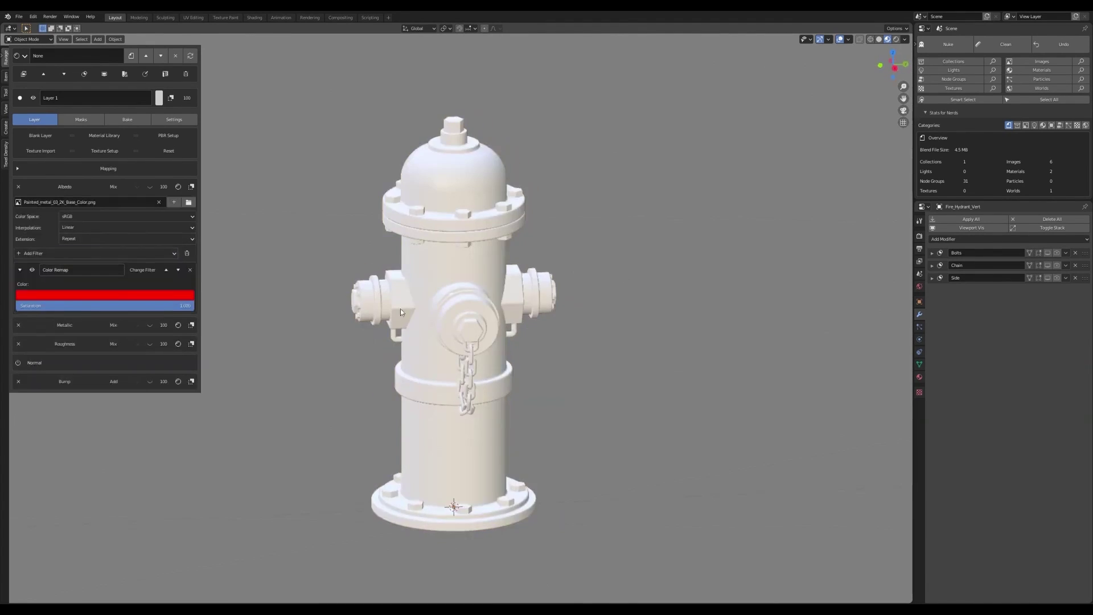
{"action": "middle_click_drag", "start_coordinate": [484, 325], "coordinate": [336, 327]}
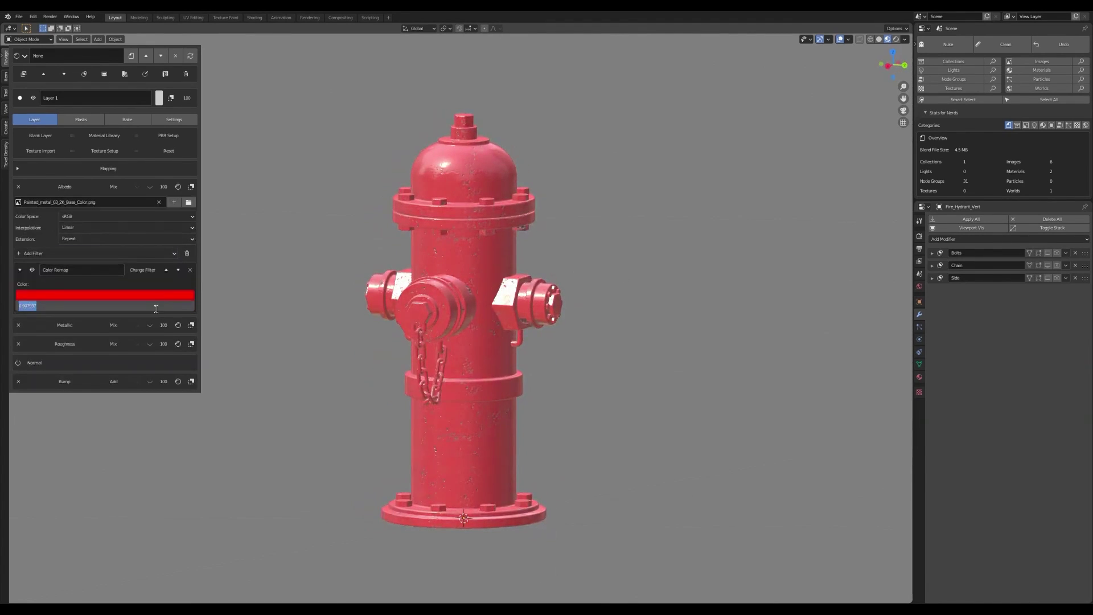
{"action": "key", "text": "Return"}
{"action": "left_click", "coordinate": [41, 136]}
Step: Load the silver Old_iron metal from the Material Library grid onto the new layer
{"action": "left_click", "coordinate": [105, 156]}
{"action": "left_click", "coordinate": [107, 211]}
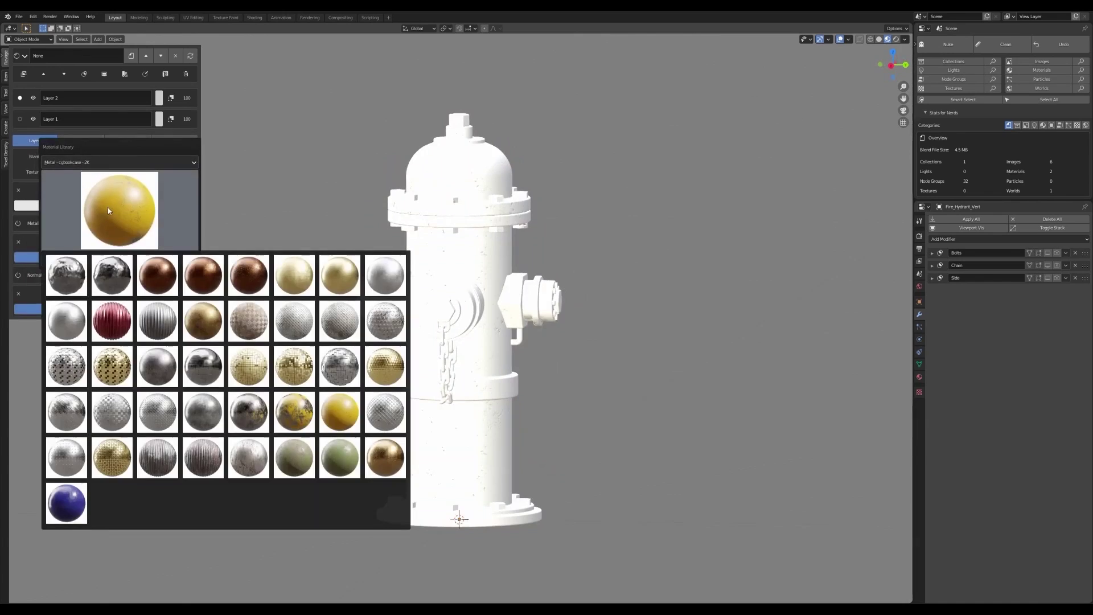
{"action": "left_click", "coordinate": [158, 412]}
{"action": "left_click", "coordinate": [105, 256]}
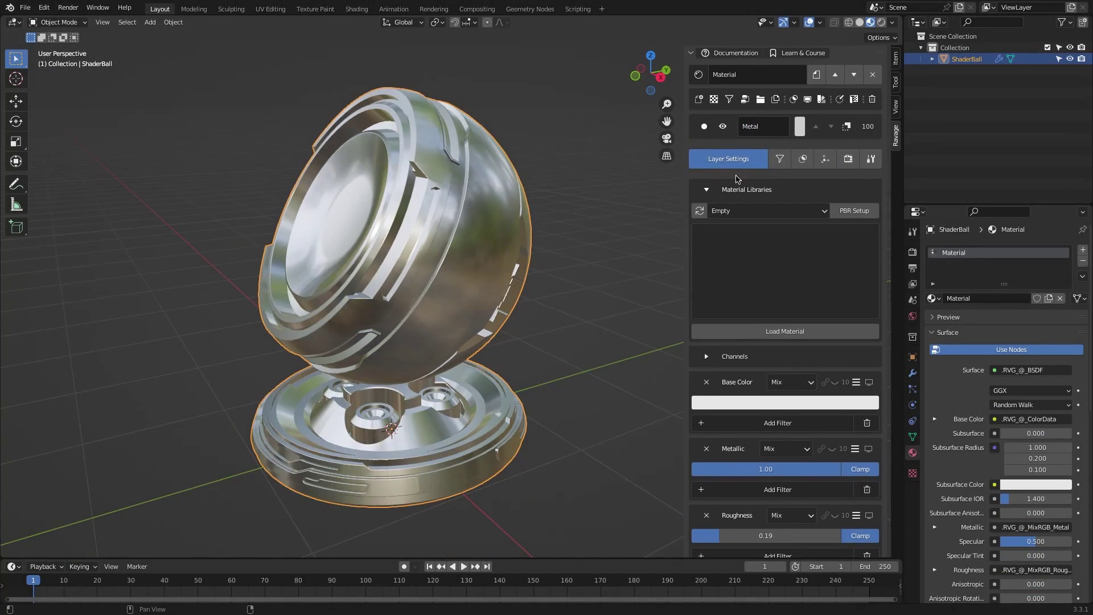
Step: Rename the new layer to 'Paint' and bake the Bevel support map
{"action": "double_click", "coordinate": [763, 125]}
{"action": "type", "text": "Pain"}
{"action": "type", "text": "t"}
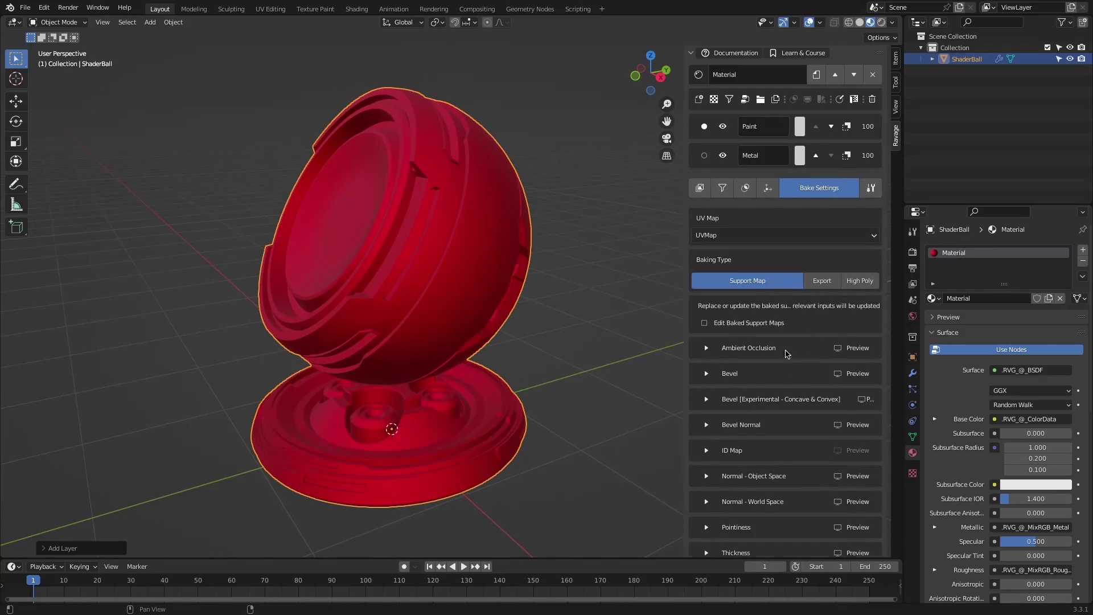
{"action": "left_click", "coordinate": [858, 373]}
{"action": "left_click", "coordinate": [706, 373]}
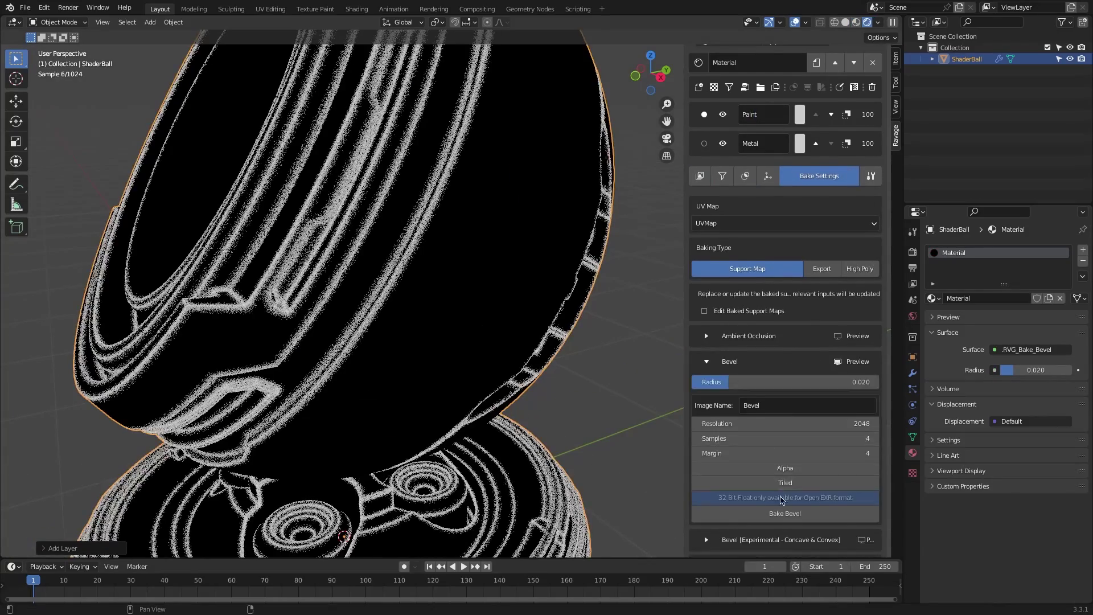
{"action": "scroll", "coordinate": [786, 353], "scroll_direction": "down", "scroll_amount": 3}
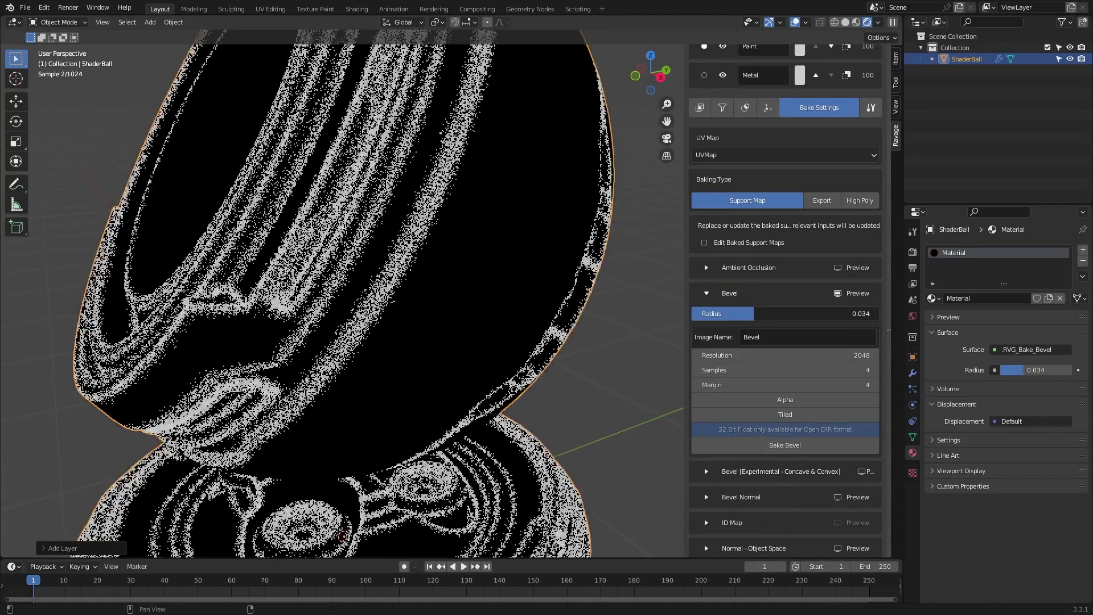
{"action": "left_click", "coordinate": [786, 446]}
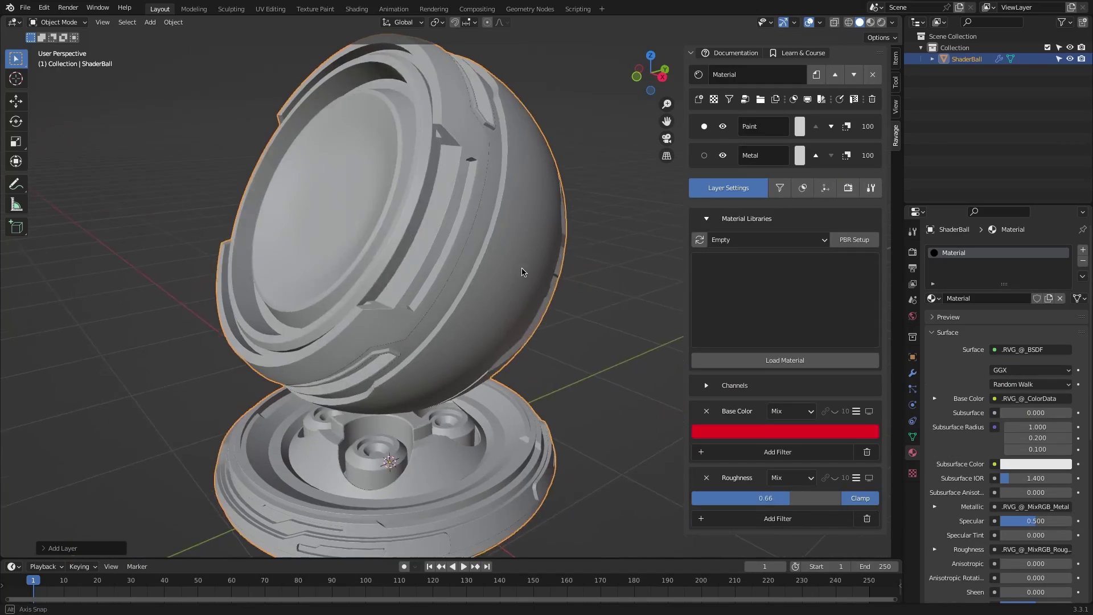
Step: Add an Edge Wear mask to the Paint layer and lower Edge Min and Edge Max
{"action": "left_click", "coordinate": [778, 240]}
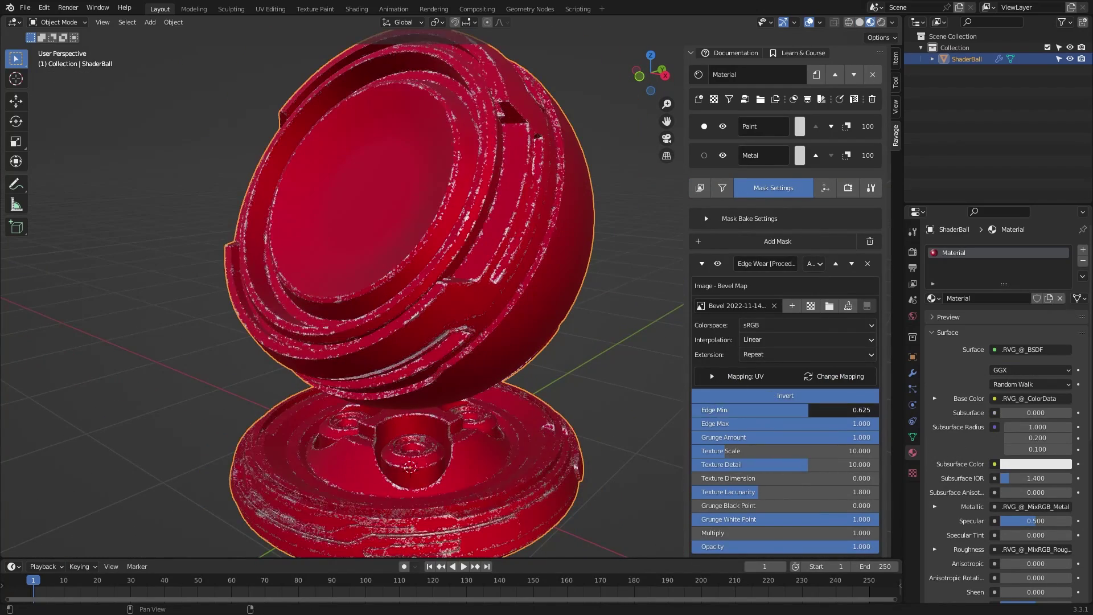
{"action": "left_click_drag", "start_coordinate": [854, 397], "coordinate": [712, 398]}
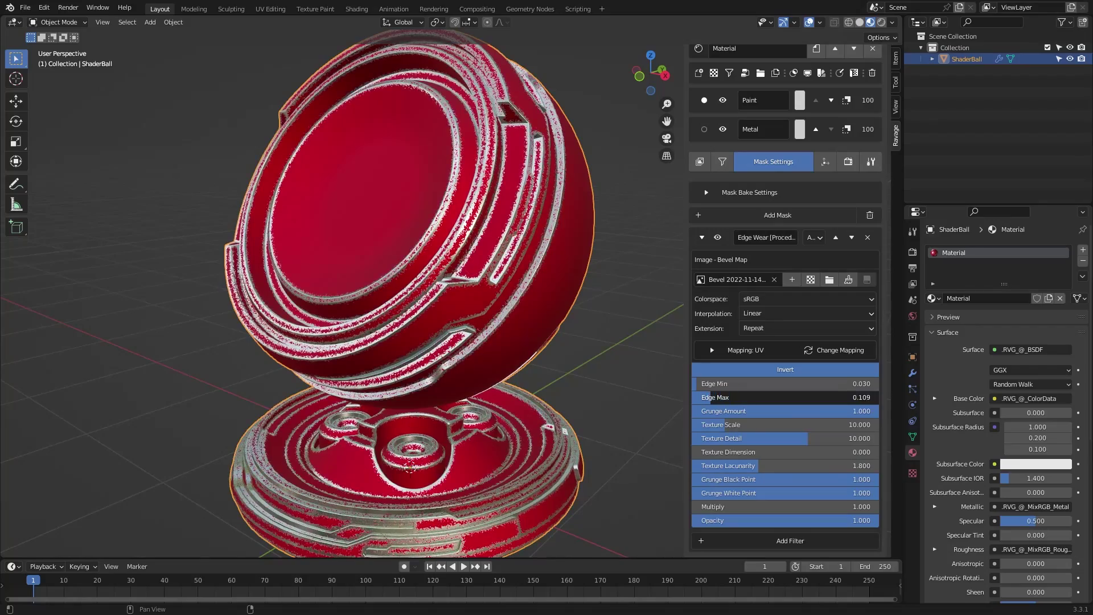
{"action": "left_click_drag", "start_coordinate": [786, 507], "coordinate": [877, 506]}
{"action": "middle_click_drag", "start_coordinate": [432, 353], "coordinate": [502, 352]}
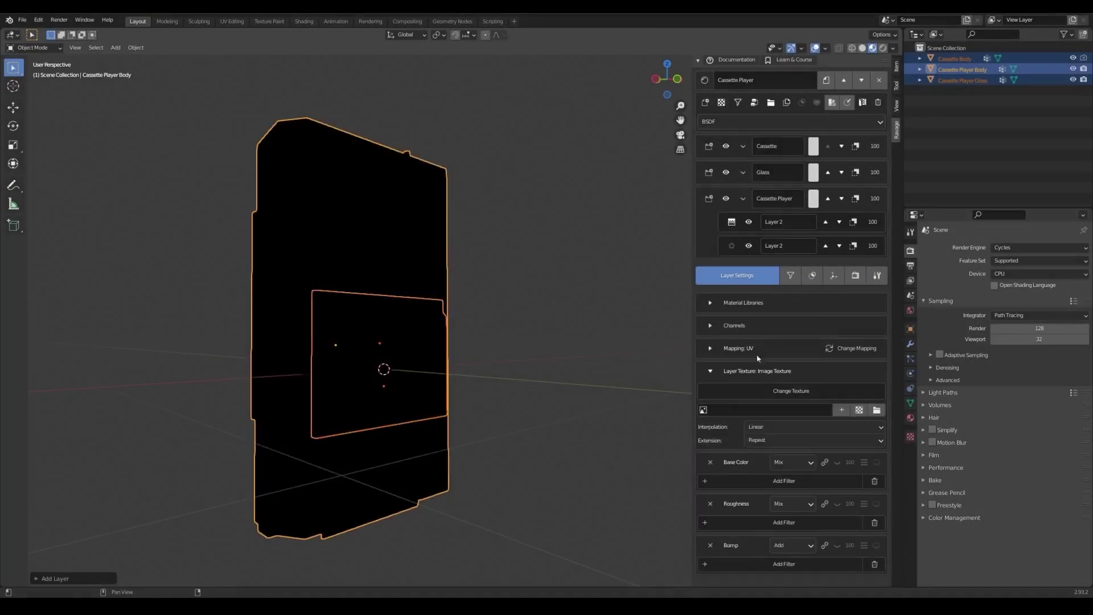
Step: Load Plastic007_2K_Color.png as the layer texture and add a ColorRamp filter to Roughness
{"action": "left_click", "coordinate": [530, 229]}
{"action": "left_click", "coordinate": [690, 437]}
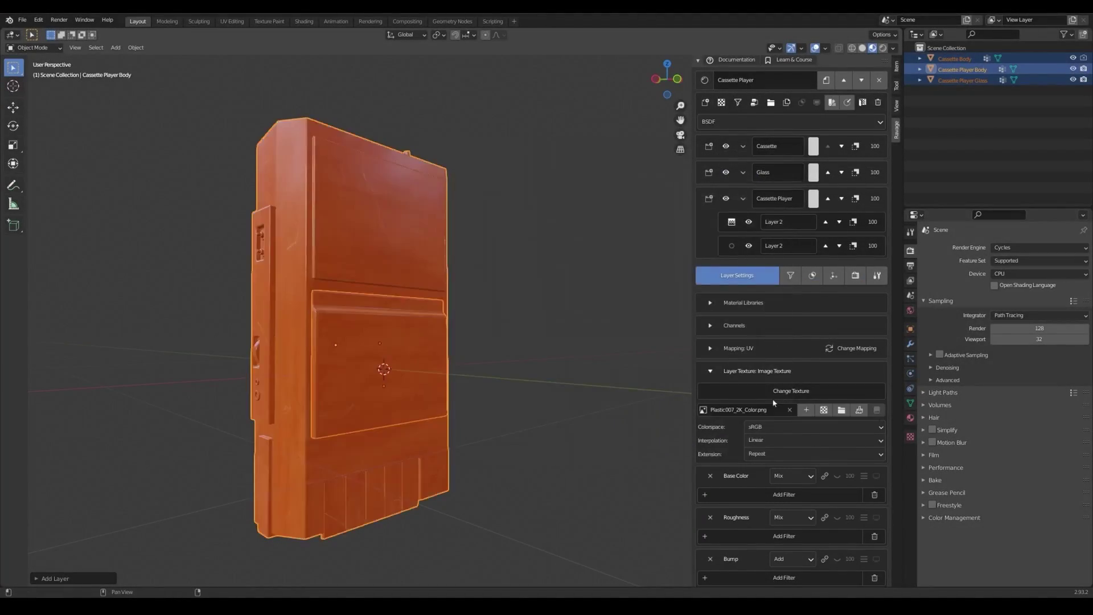
{"action": "left_click", "coordinate": [773, 491]}
{"action": "left_click", "coordinate": [783, 532]}
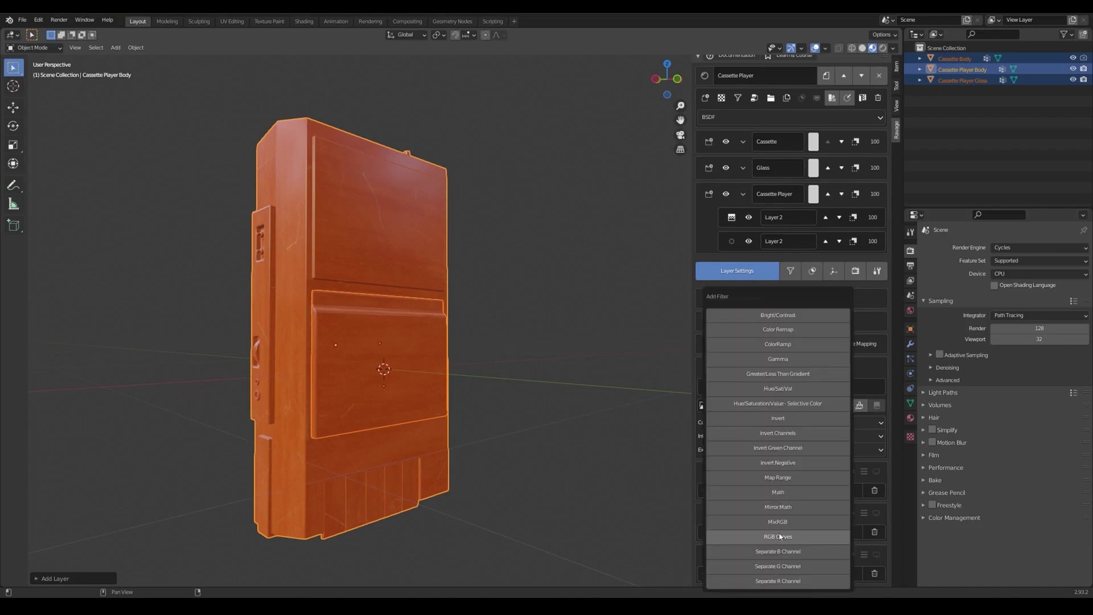
{"action": "left_click", "coordinate": [788, 350]}
{"action": "scroll", "coordinate": [850, 284], "scroll_direction": "down", "scroll_amount": 5}
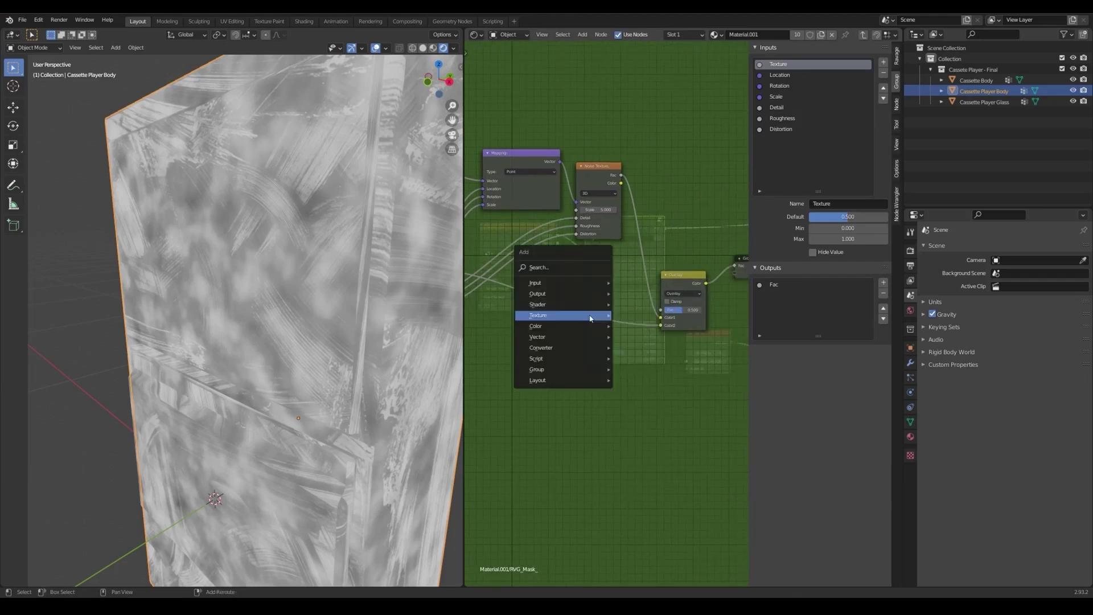
Step: Add a Map Range node and expose its From Min, From Max and To Min as group inputs
{"action": "mouse_move", "coordinate": [574, 348]}
{"action": "left_click", "coordinate": [639, 415]}
{"action": "left_click", "coordinate": [575, 331]}
{"action": "middle_click_drag", "start_coordinate": [575, 330], "coordinate": [677, 328]}
{"action": "left_click_drag", "start_coordinate": [514, 320], "coordinate": [610, 337]}
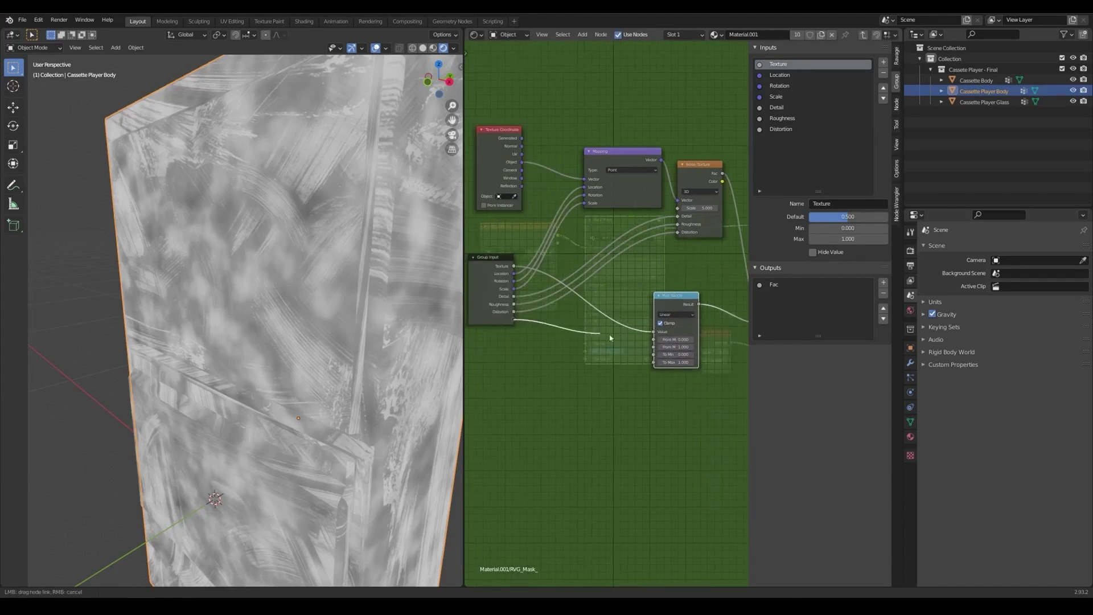
{"action": "left_click_drag", "start_coordinate": [514, 327], "coordinate": [653, 346]}
{"action": "left_click_drag", "start_coordinate": [514, 335], "coordinate": [654, 362]}
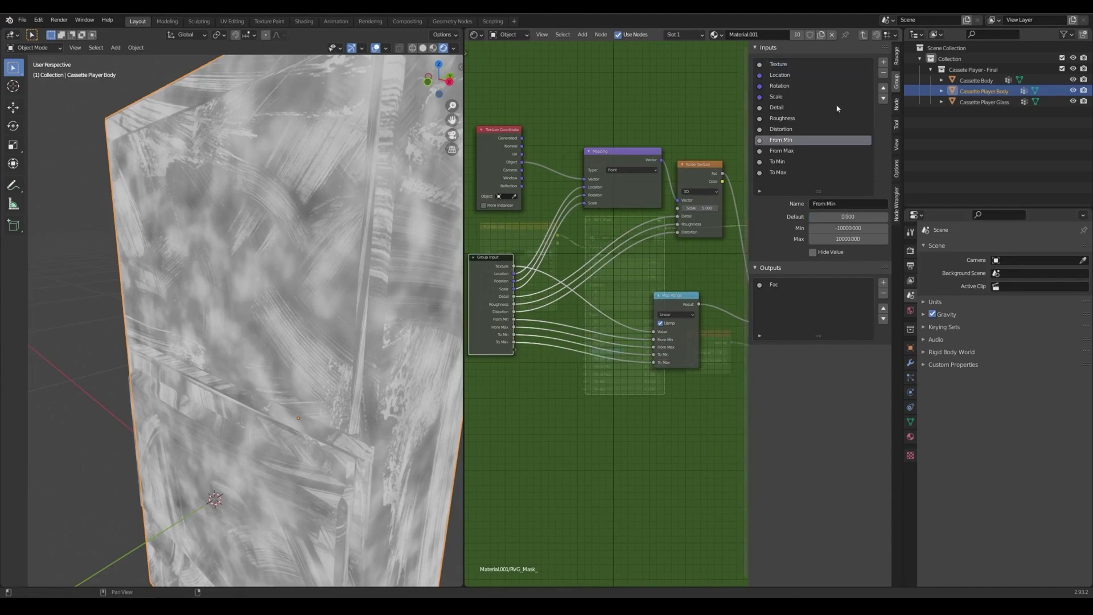
Step: Expose To Max, reorder the new inputs under Texture, and expose the Overlay node's Fac
{"action": "left_click_drag", "start_coordinate": [781, 139], "coordinate": [781, 86]}
{"action": "left_click_drag", "start_coordinate": [781, 161], "coordinate": [795, 108]}
{"action": "middle_click_drag", "start_coordinate": [743, 313], "coordinate": [719, 288]}
{"action": "left_click_drag", "start_coordinate": [480, 309], "coordinate": [691, 274]}
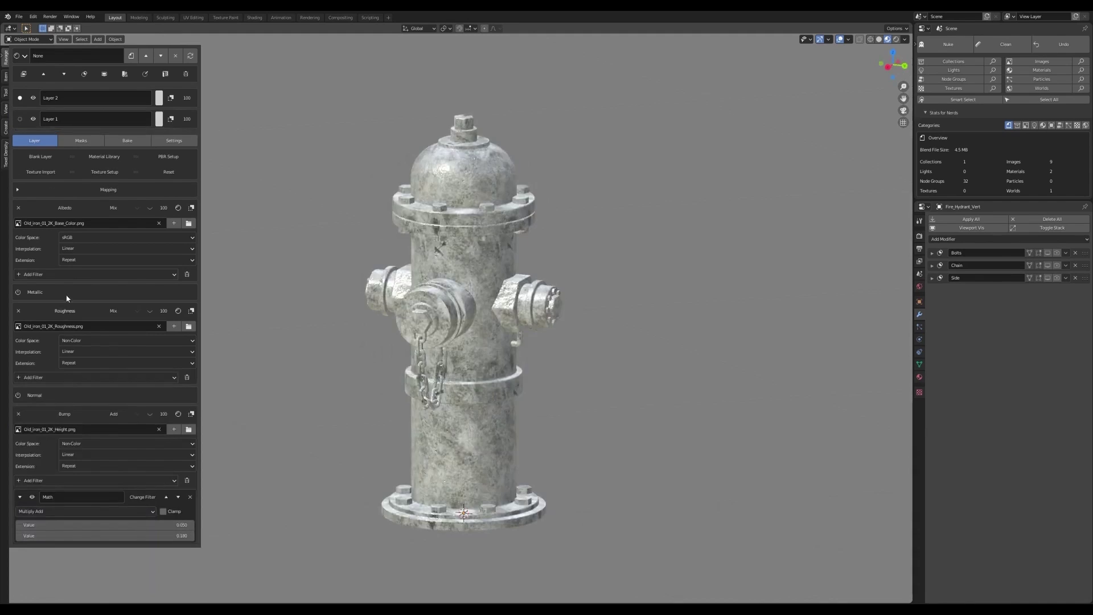
Step: Add a MixRGB albedo filter with a slightly lower Fac and raise the roughness Math Add value
{"action": "left_click", "coordinate": [94, 238]}
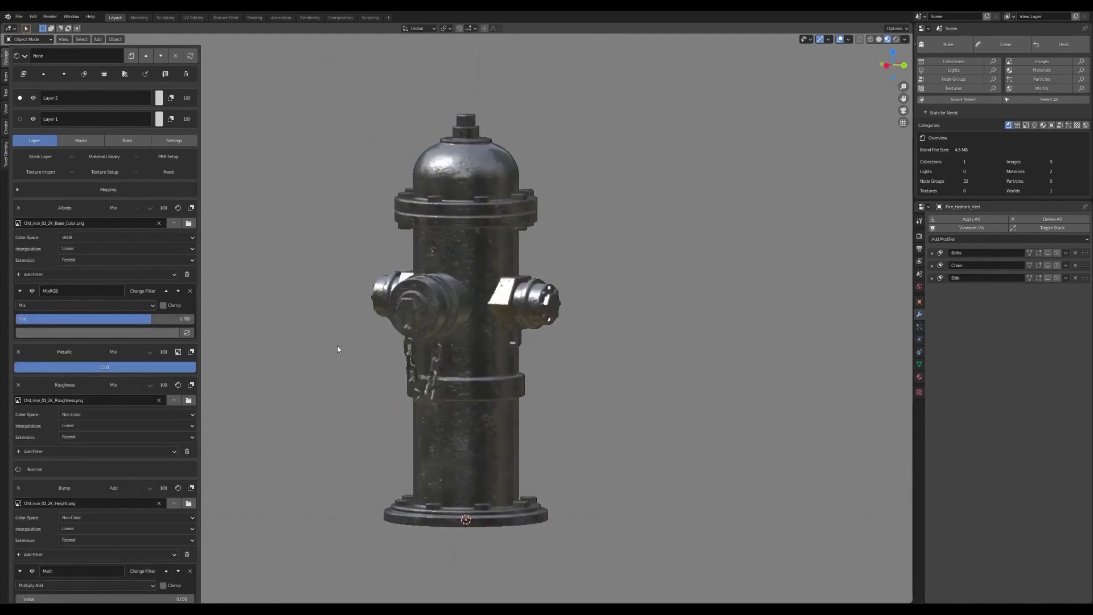
{"action": "left_click_drag", "start_coordinate": [143, 323], "coordinate": [136, 324]}
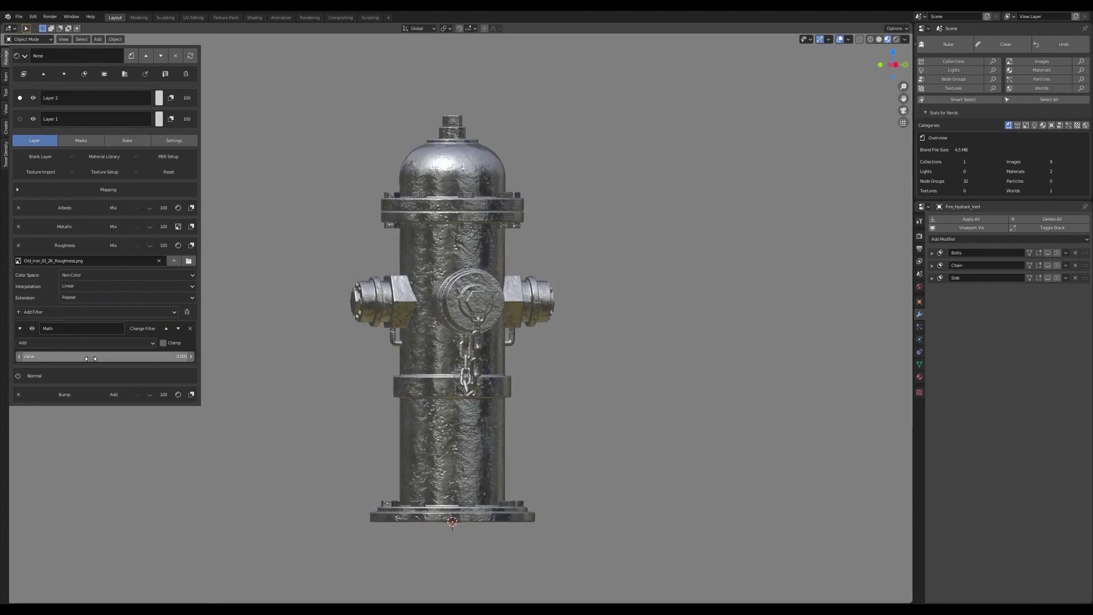
{"action": "left_click_drag", "start_coordinate": [91, 358], "coordinate": [104, 357]}
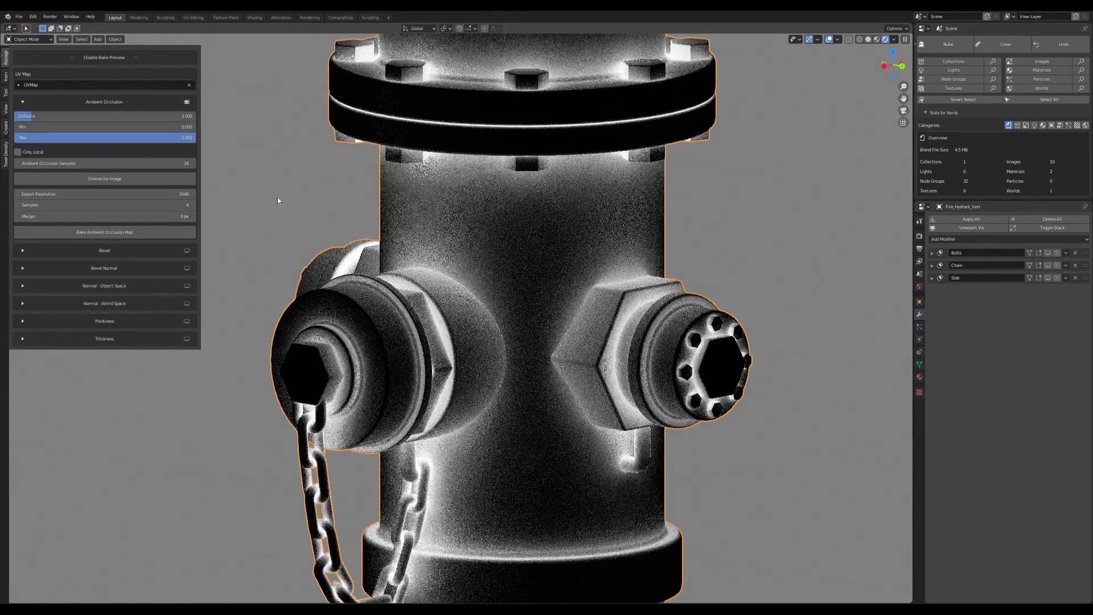
Step: Raise the AO minimum to 0.300 and bake the AO and world-space normal maps
{"action": "left_click_drag", "start_coordinate": [121, 127], "coordinate": [146, 127]}
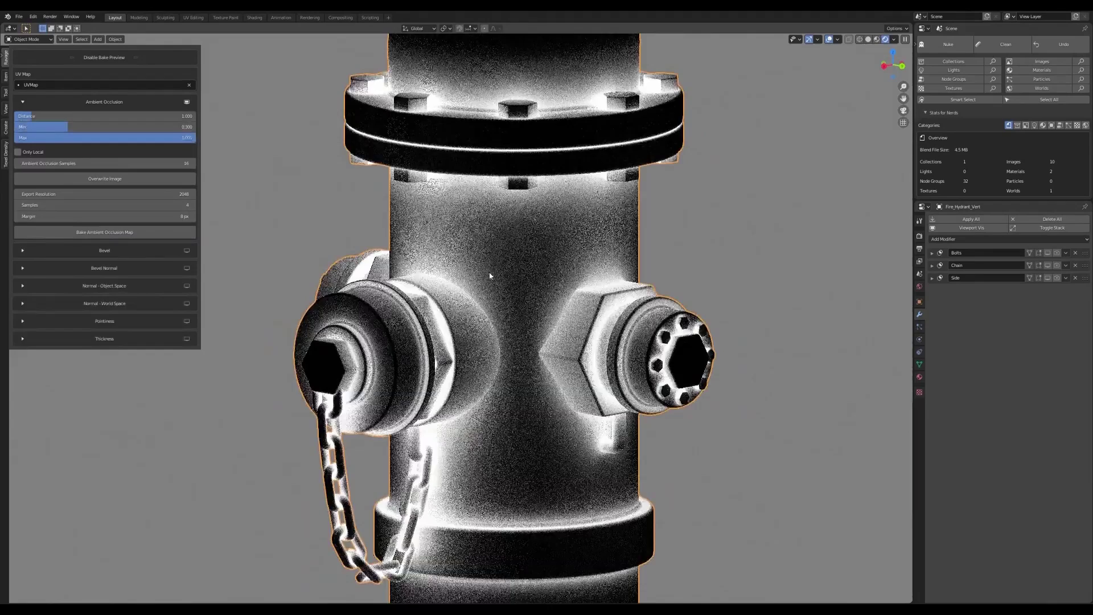
{"action": "left_click", "coordinate": [115, 233]}
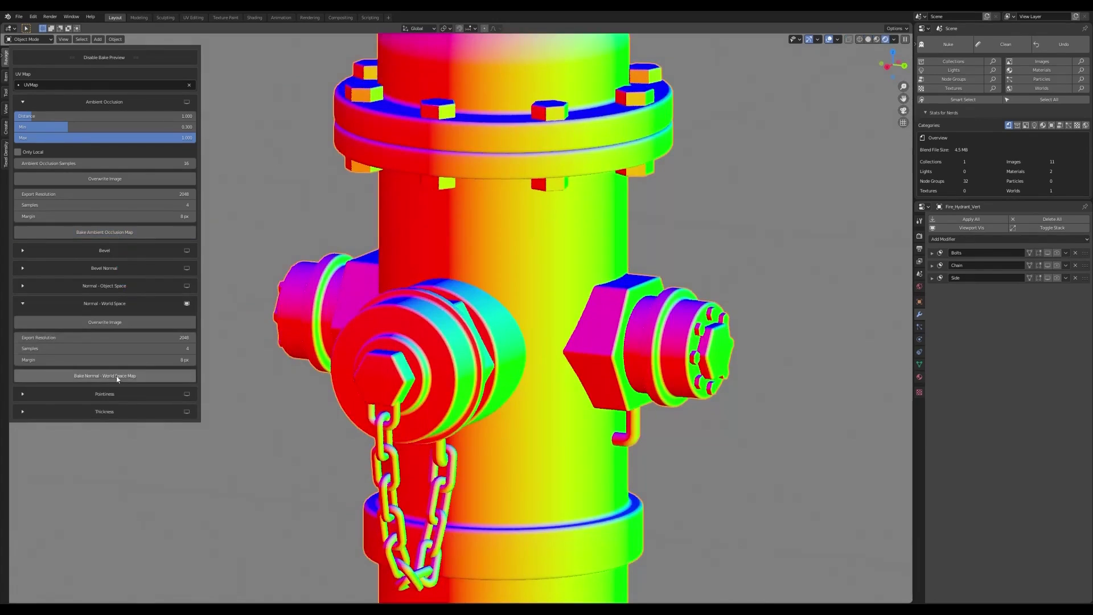
{"action": "left_click", "coordinate": [114, 375]}
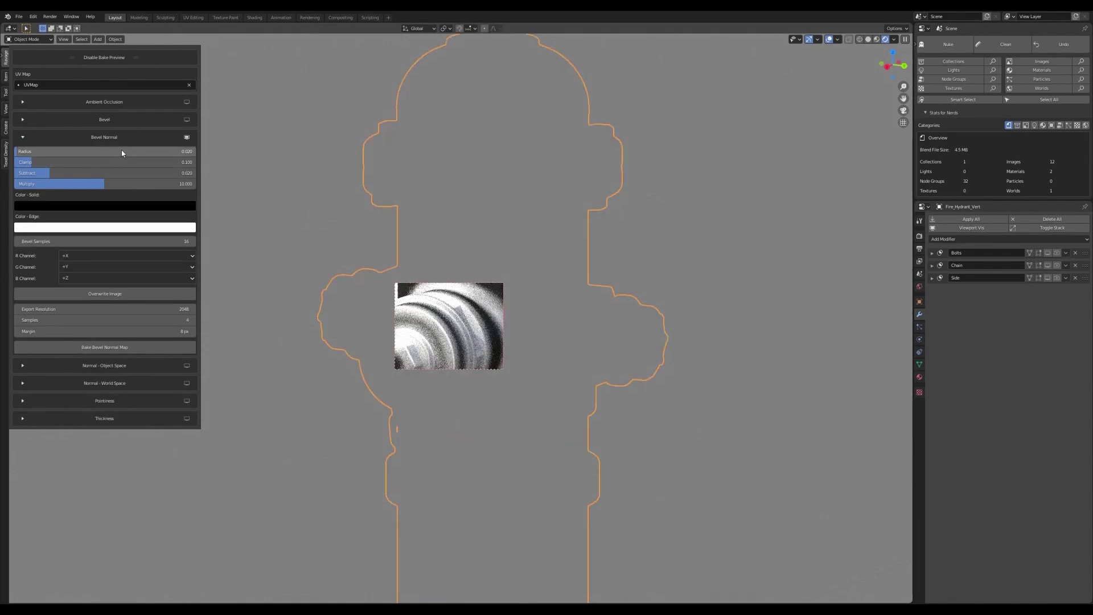
Step: Set the Bevel Normal radius to 0.002 and inspect the hydrant's top cap
{"action": "double_click", "coordinate": [121, 150]}
{"action": "type", "text": "0.002"}
{"action": "key", "text": "Return"}
{"action": "middle_click_drag", "start_coordinate": [475, 415], "coordinate": [501, 364]}
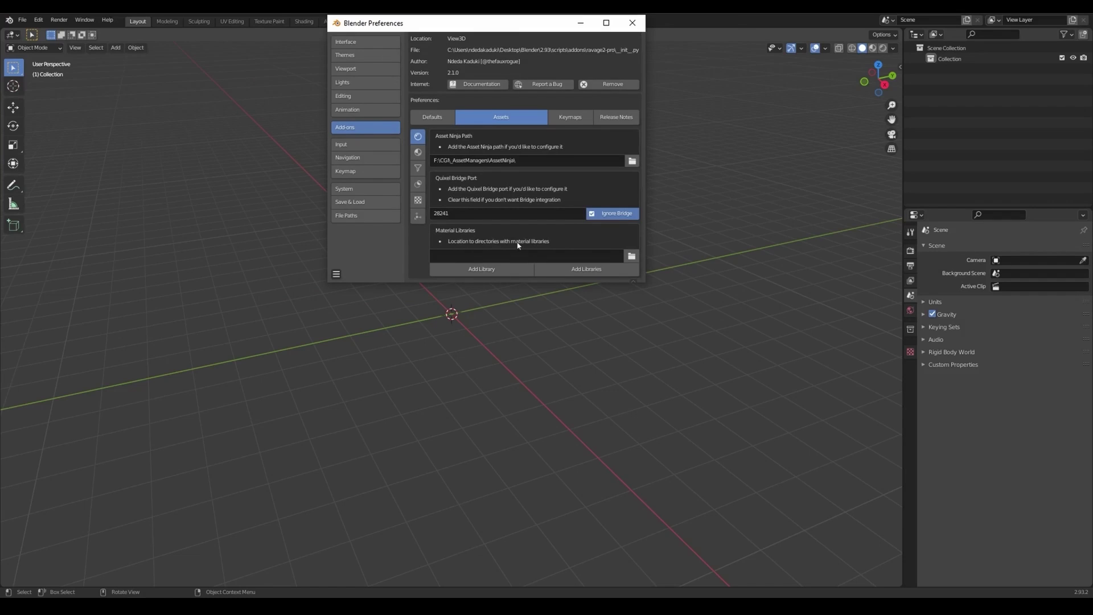
Step: Add material library folders including Plastic, and feed the mask's Roughness from an image texture
{"action": "left_click", "coordinate": [629, 254]}
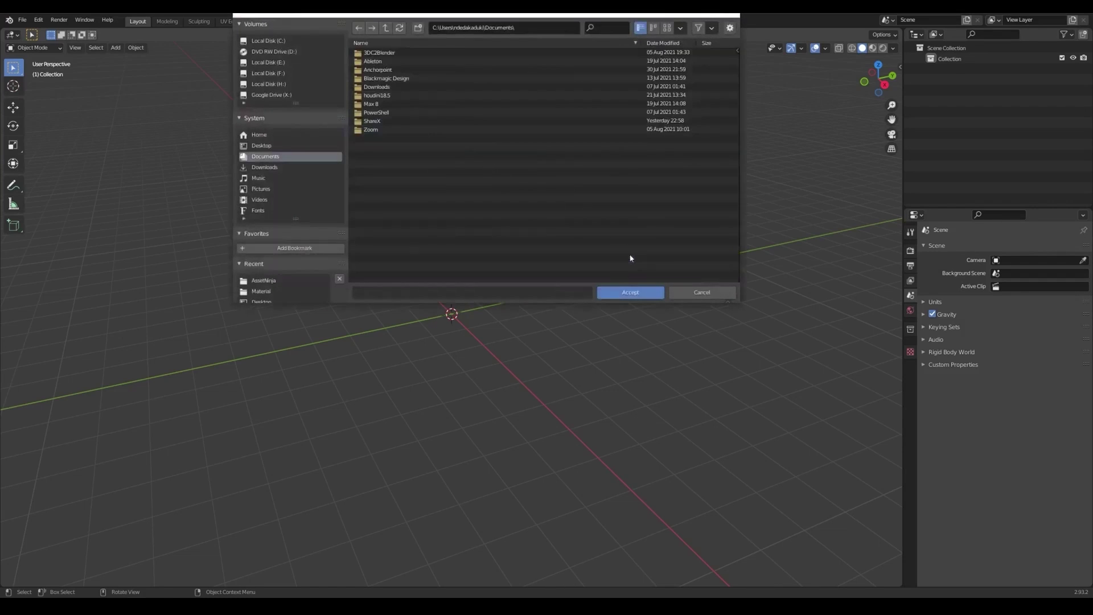
{"action": "key", "text": "Return"}
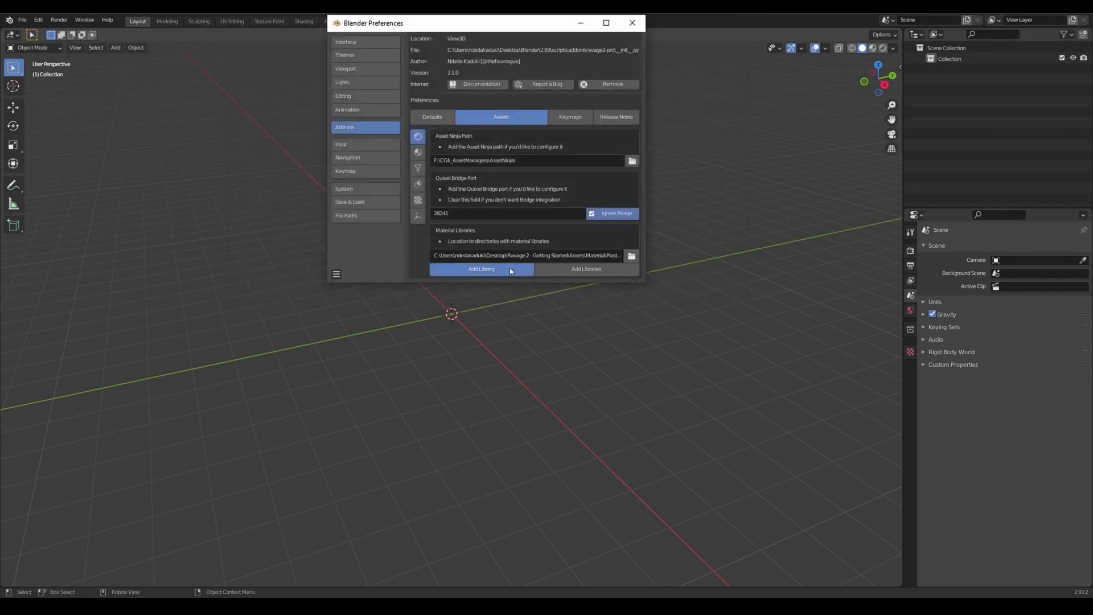
{"action": "left_click", "coordinate": [418, 152]}
{"action": "left_click", "coordinate": [632, 224]}
{"action": "left_click", "coordinate": [277, 302]}
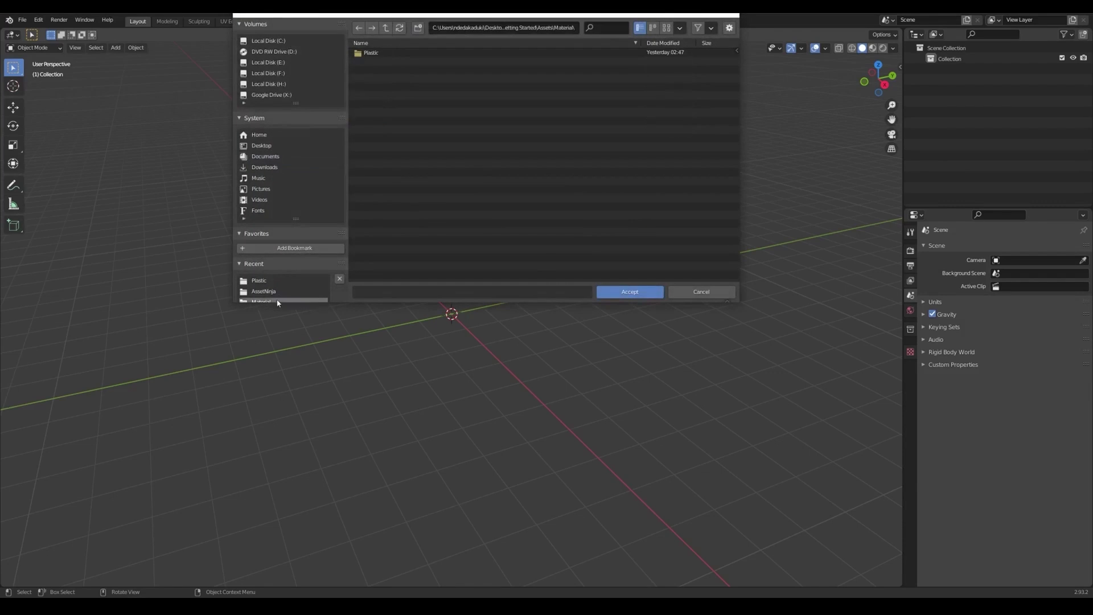
{"action": "double_click", "coordinate": [371, 53]}
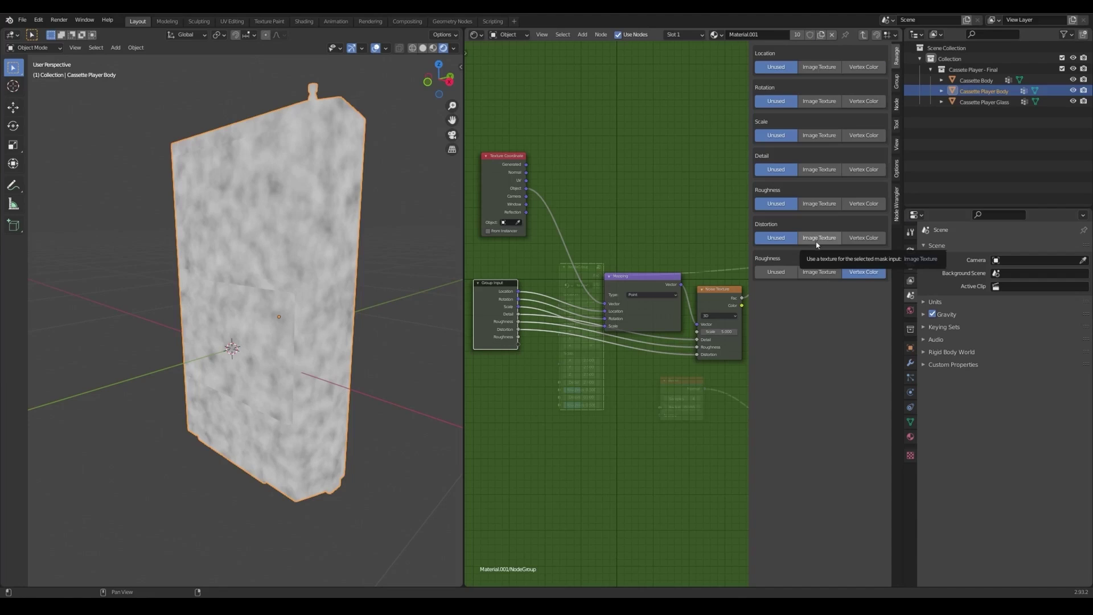
{"action": "left_click", "coordinate": [819, 271]}
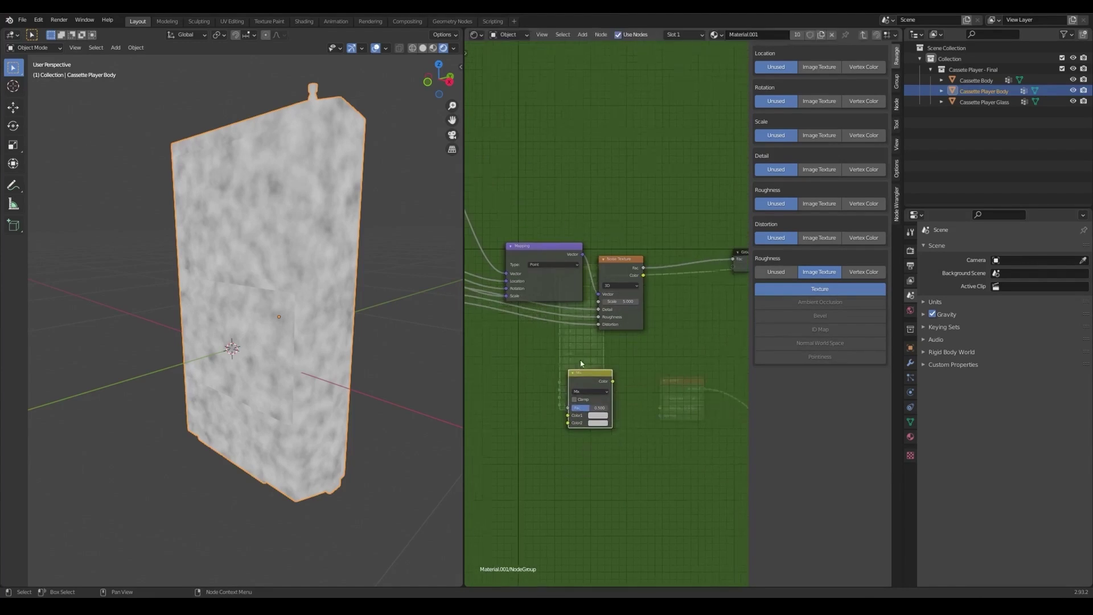
{"action": "left_click_drag", "start_coordinate": [582, 374], "coordinate": [690, 250]}
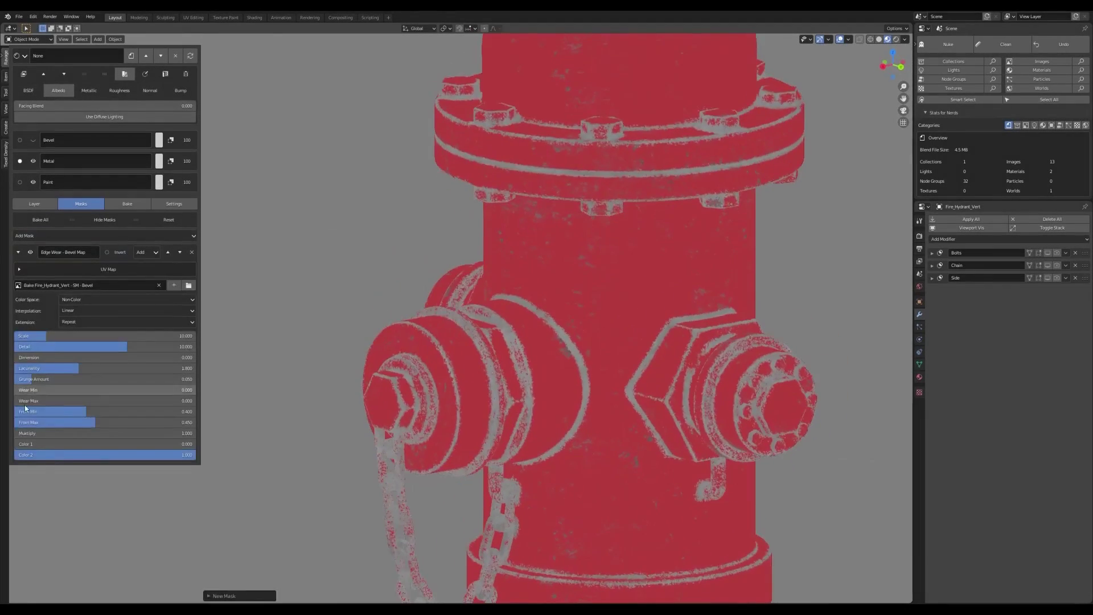